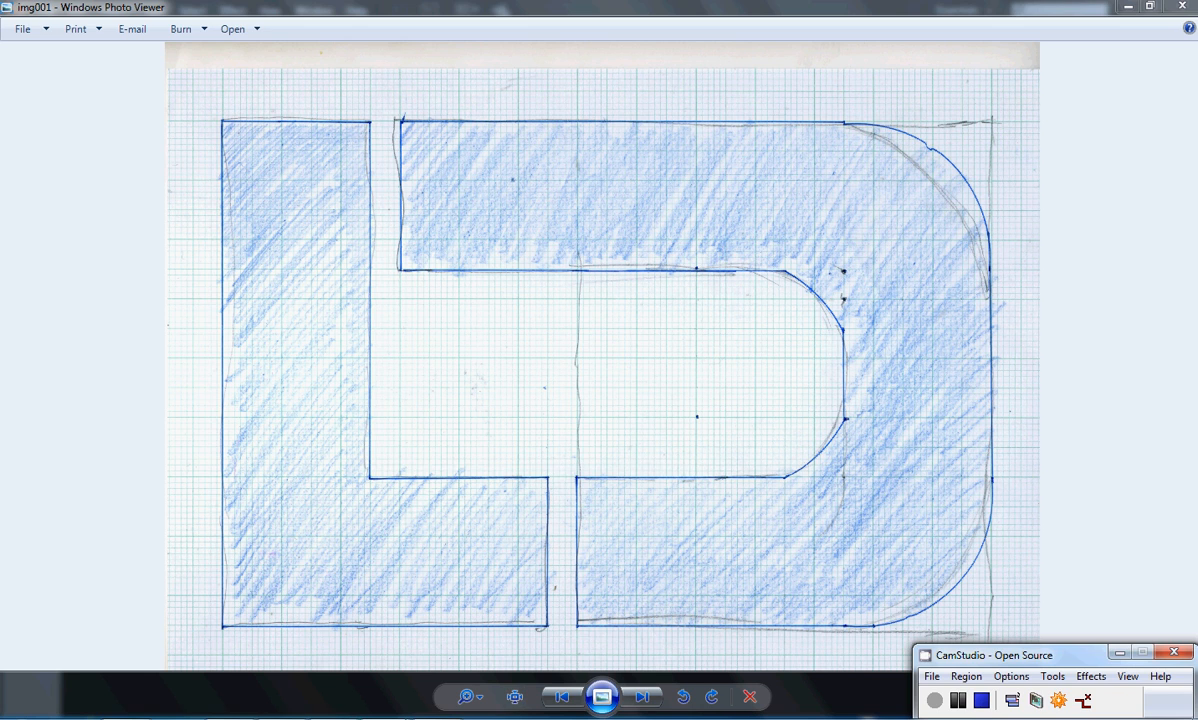
Switch to Illustrator and create a landscape A4 document named My Initials Logo.
key("alt+Tab")
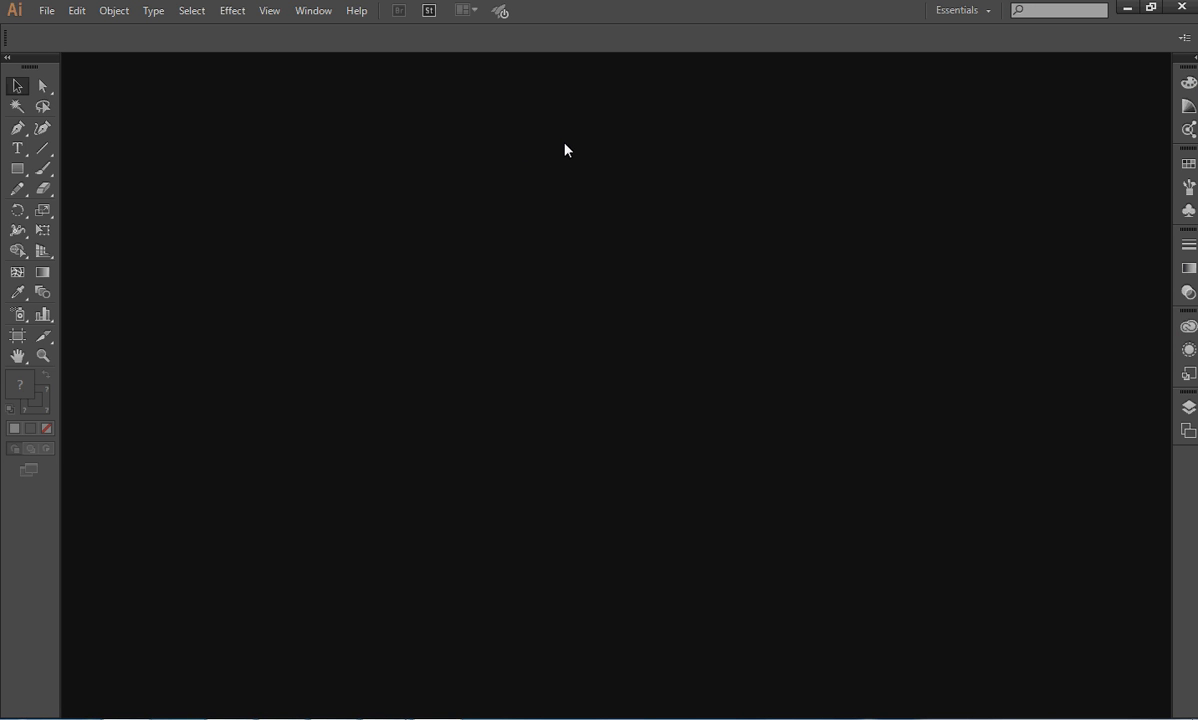
left_click(45, 11)
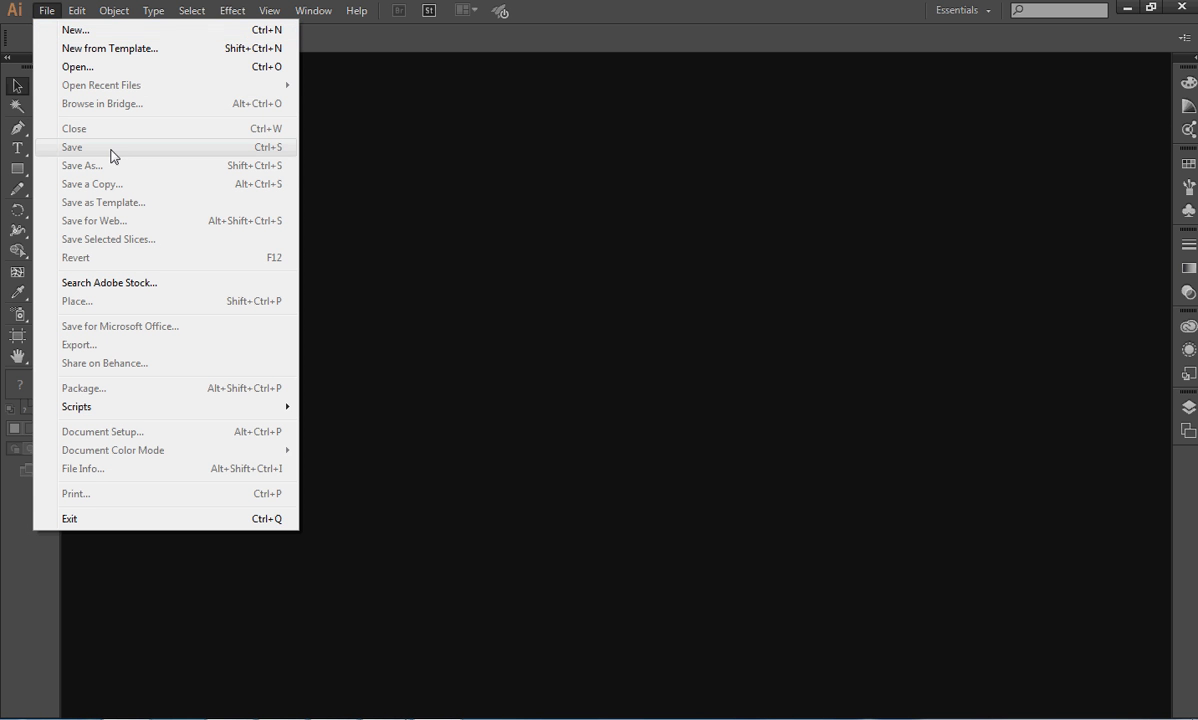
left_click(99, 30)
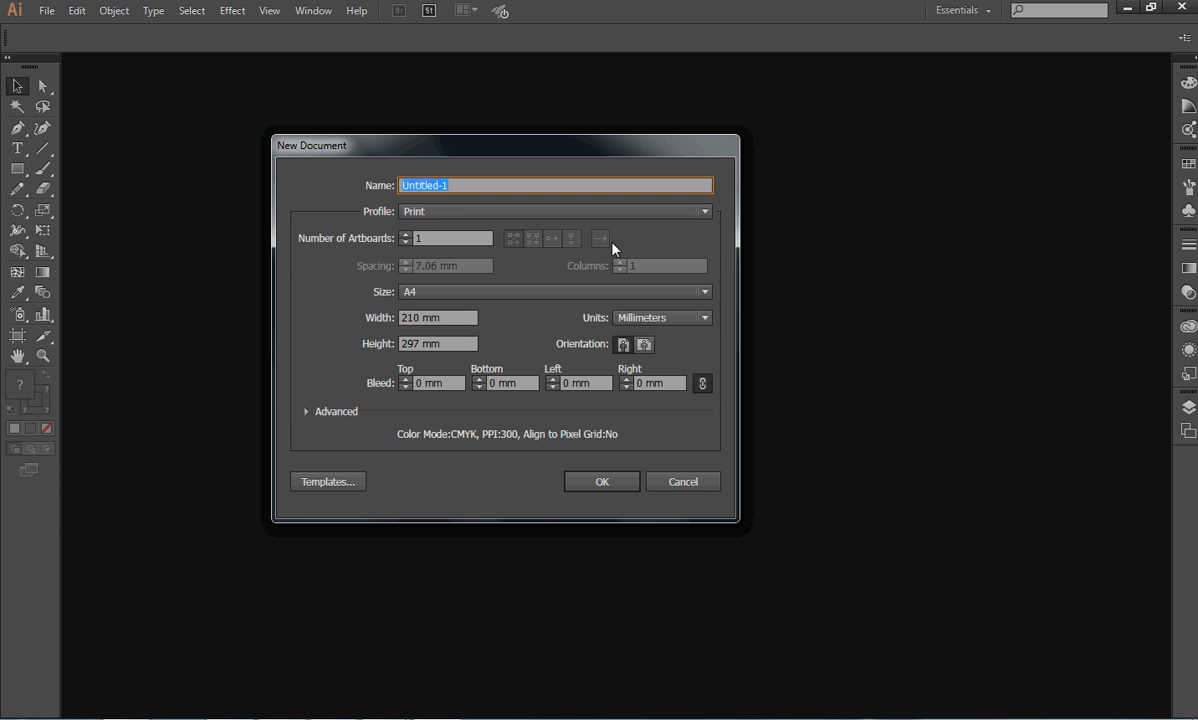
double_click(500, 186)
triple_click(493, 184)
type("m")
key("BackSpace")
type("M")
type("y Initials Logo")
left_click(647, 346)
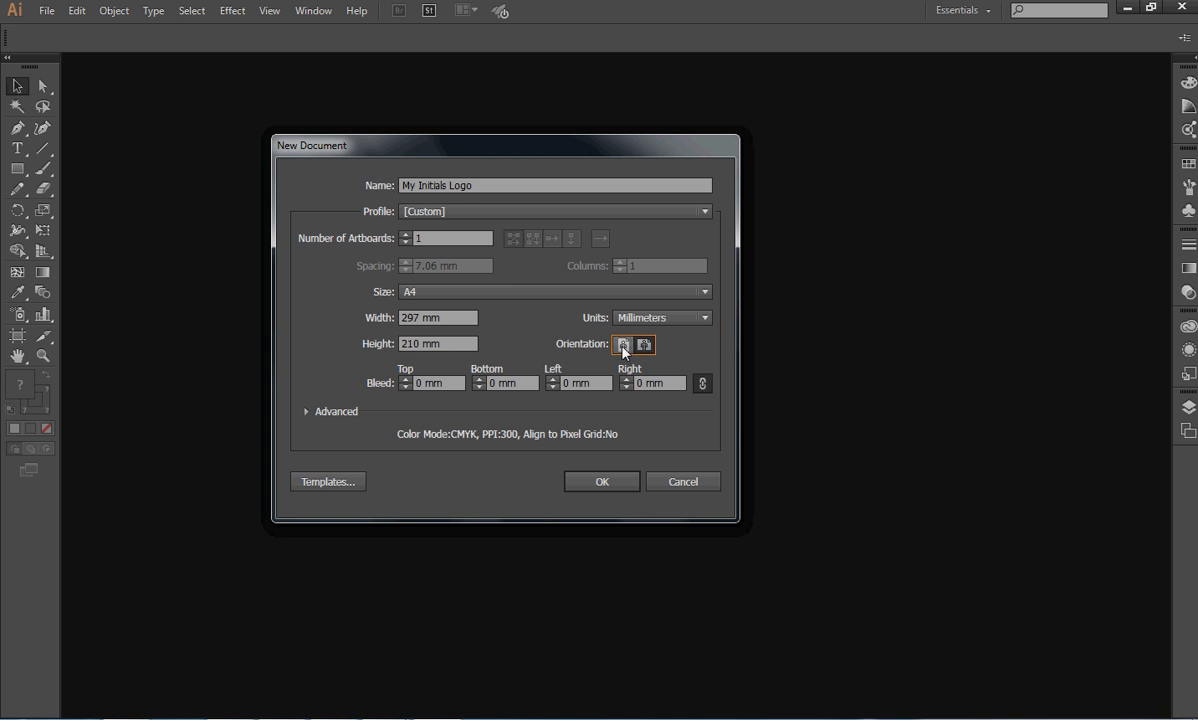
left_click(602, 483)
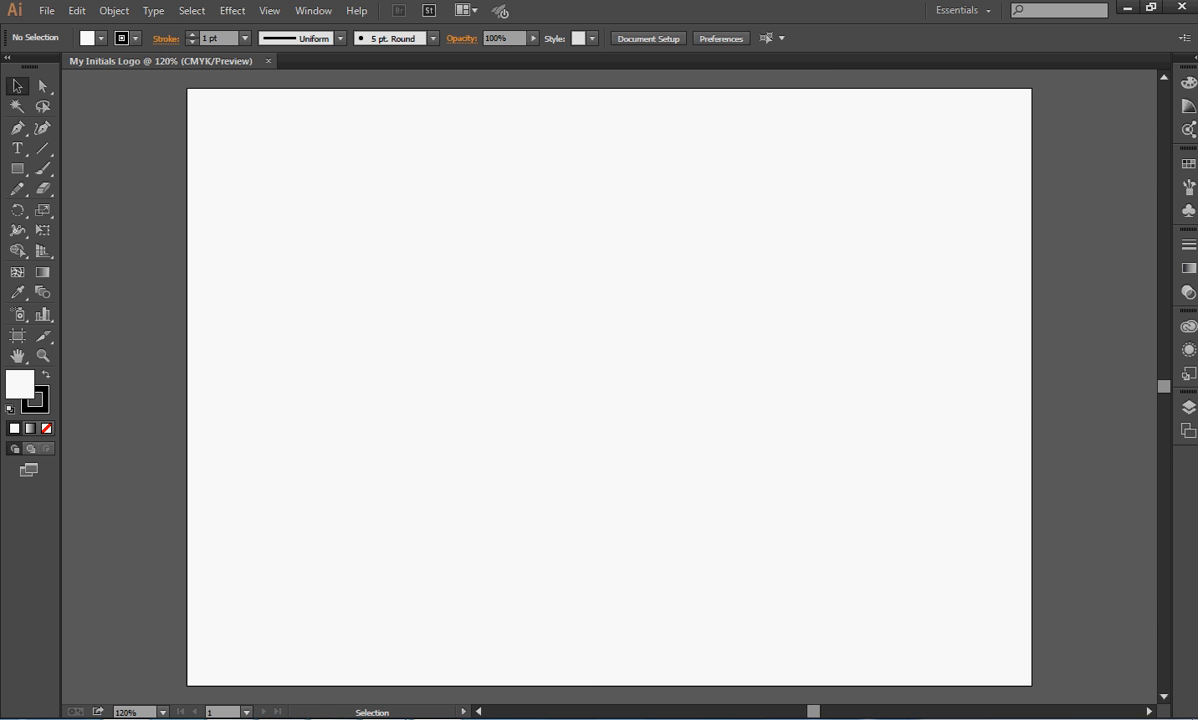
Check the scanned logo sketch in Windows Photo Viewer and, back in Illustrator, show the document grid.
left_click(366, 718)
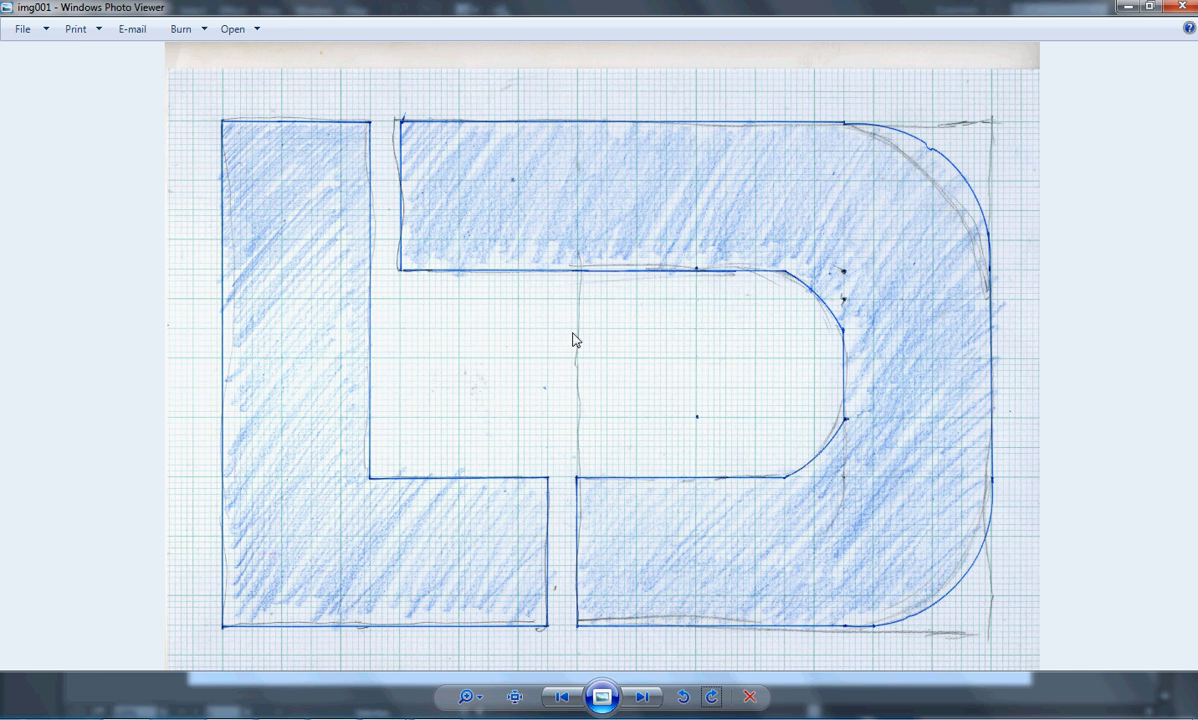
left_click(432, 718)
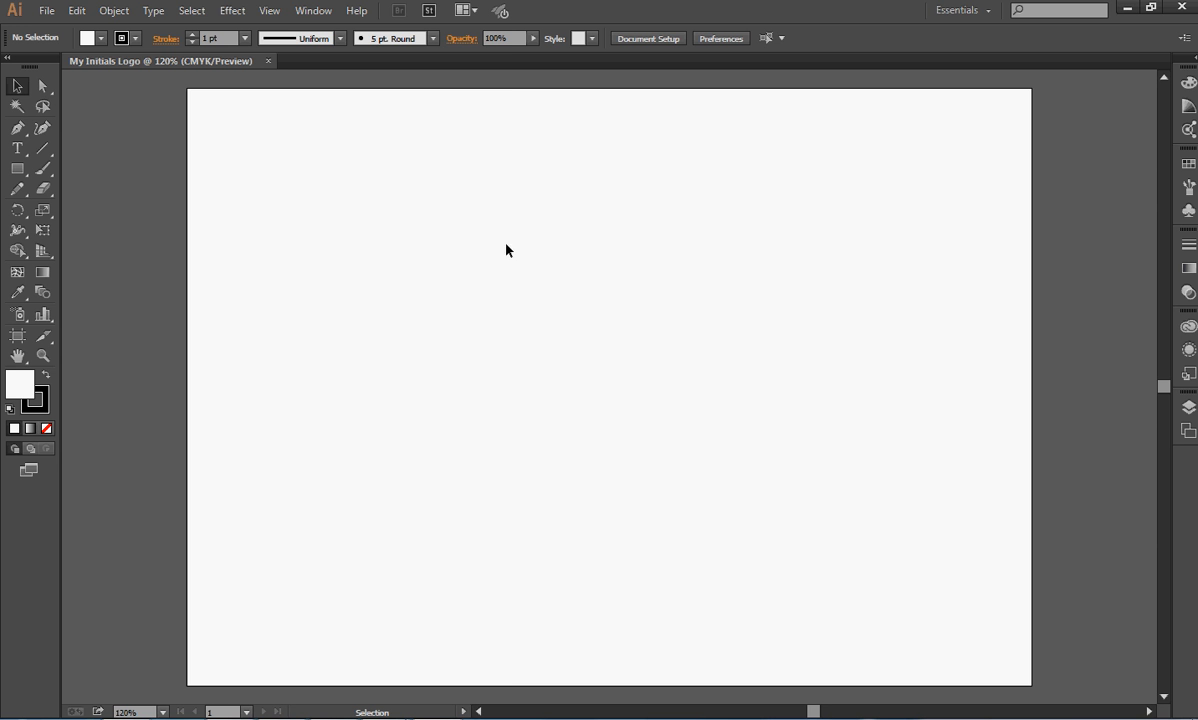
left_click(272, 12)
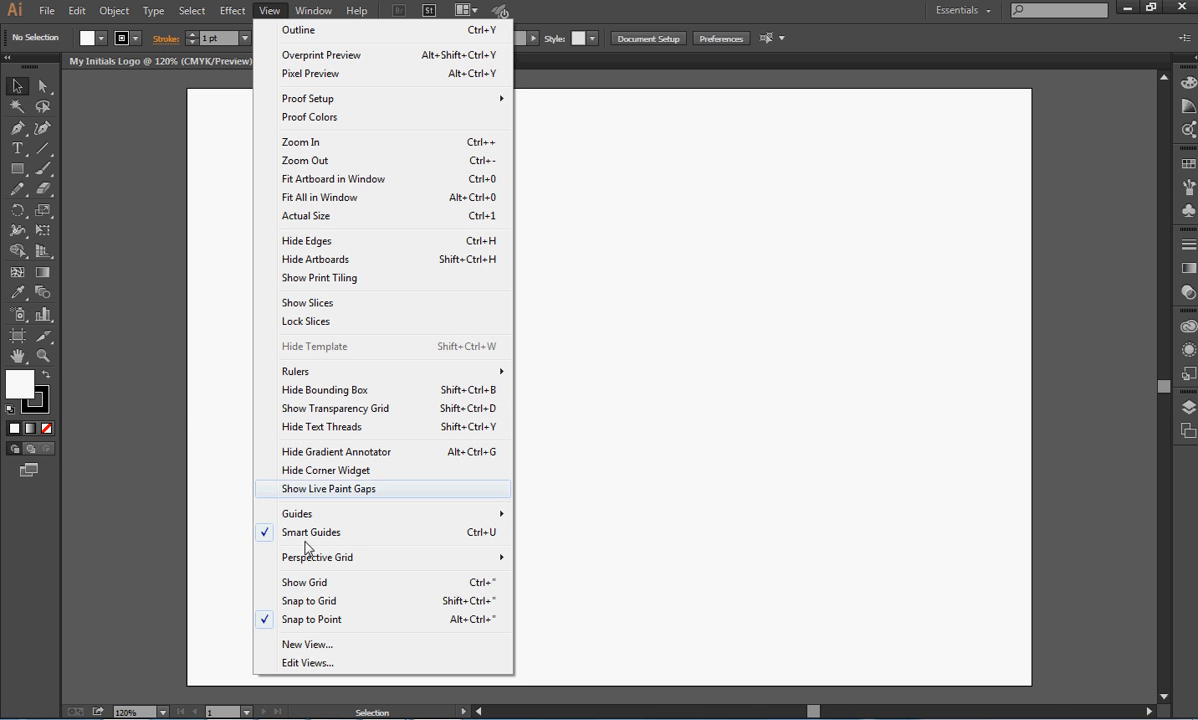
left_click(294, 585)
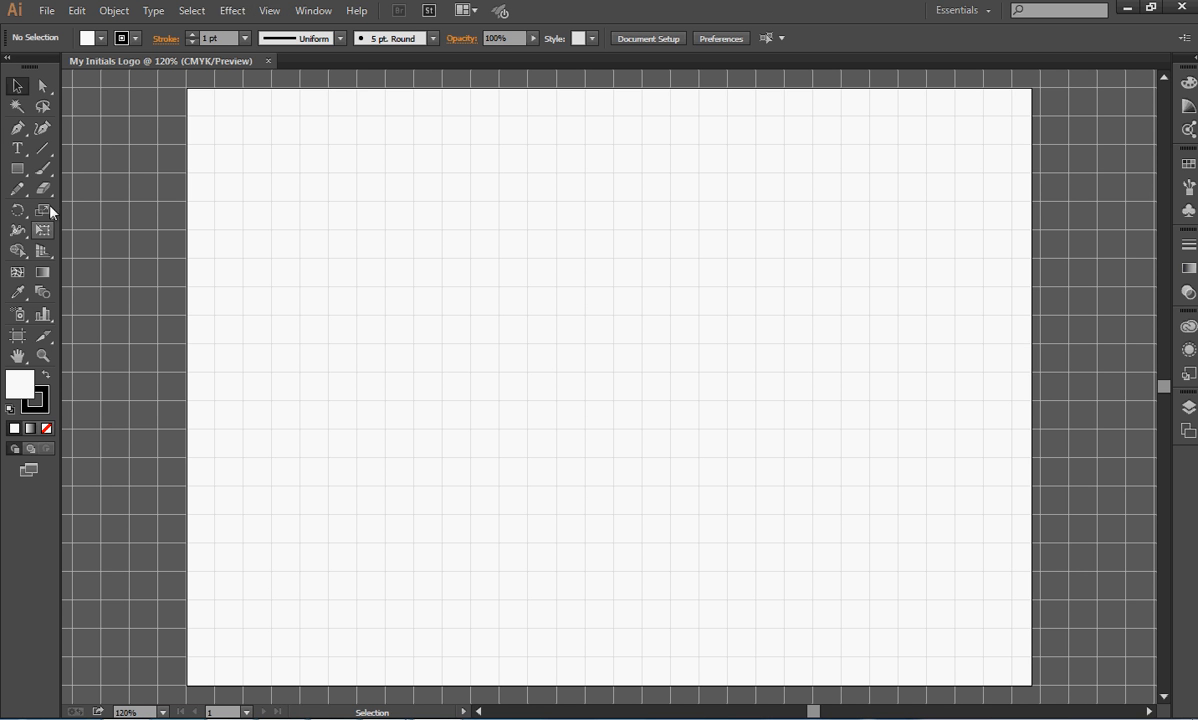
Draw a trial square about 39.4 mm wide in the artboard's upper-left area and undo it.
left_click(17, 169)
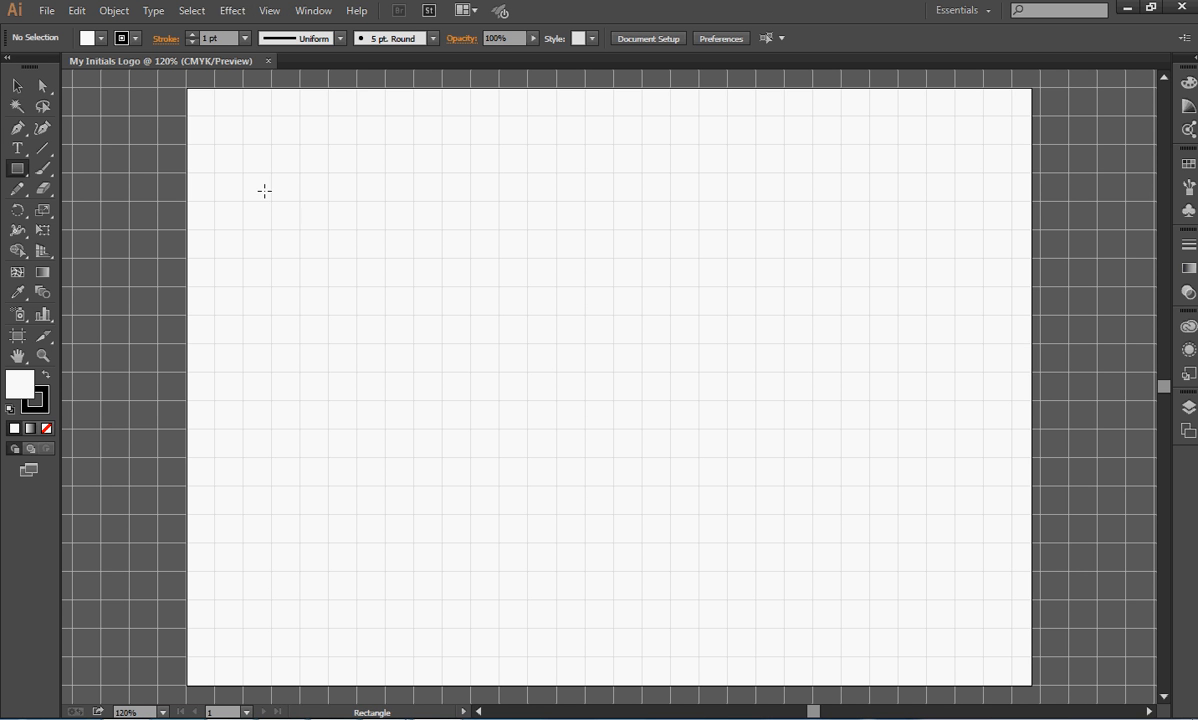
left_click_drag(259, 190, 371, 302)
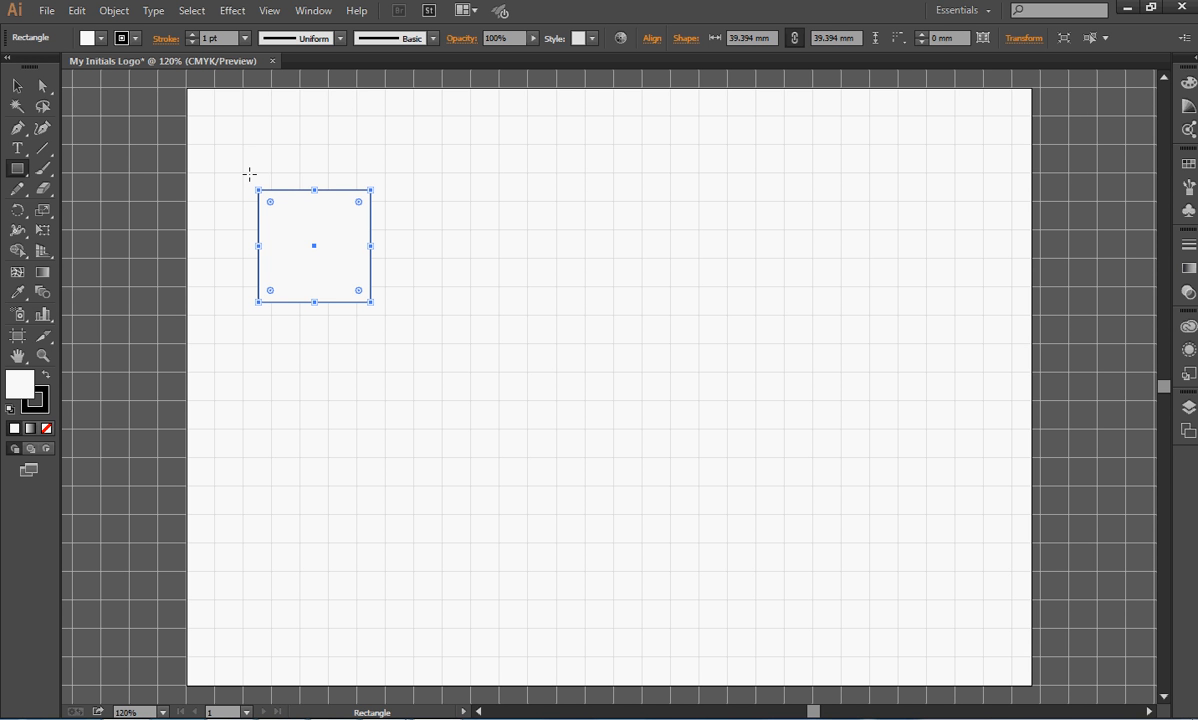
left_click(81, 14)
left_click(92, 28)
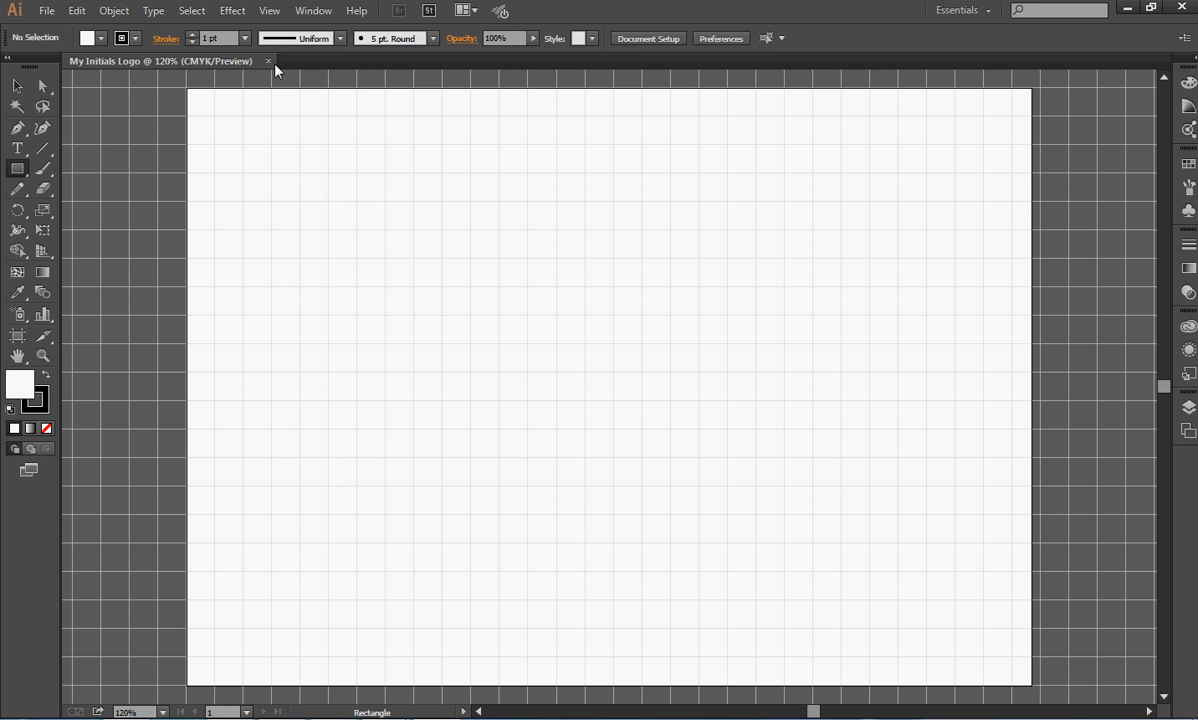
Turn on Snap to Grid and test it with a 40 × 50 mm rectangle, undoing the rectangle.
left_click(264, 11)
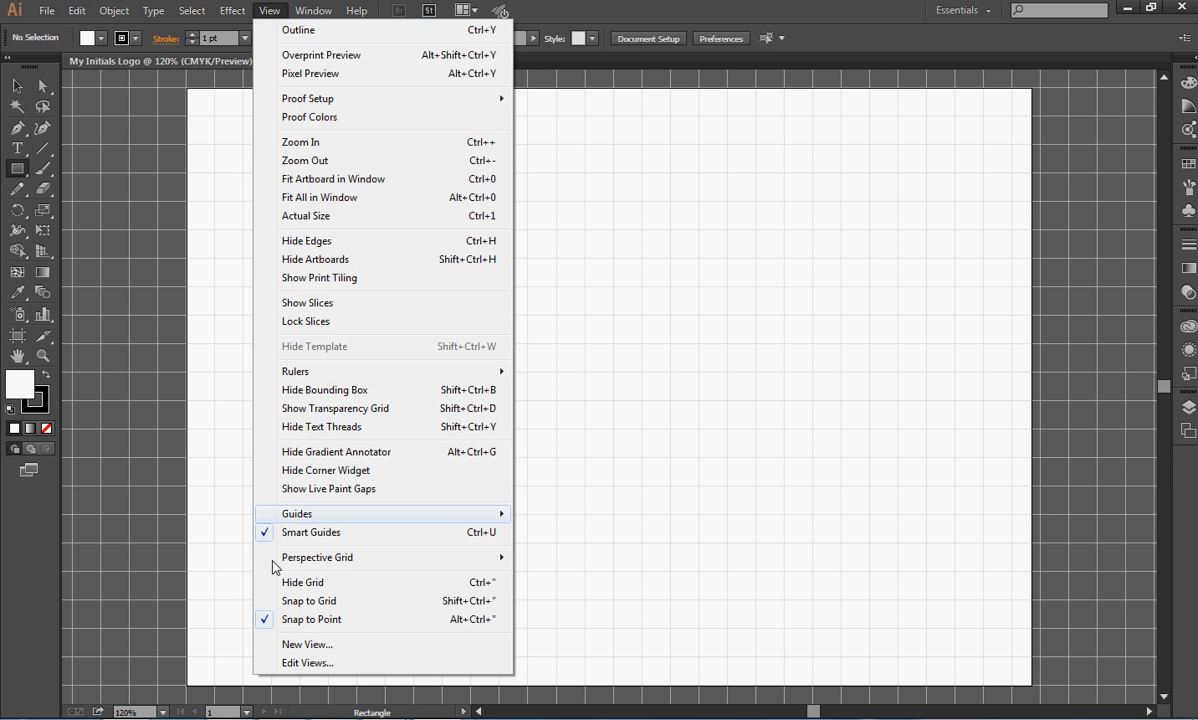
left_click(290, 601)
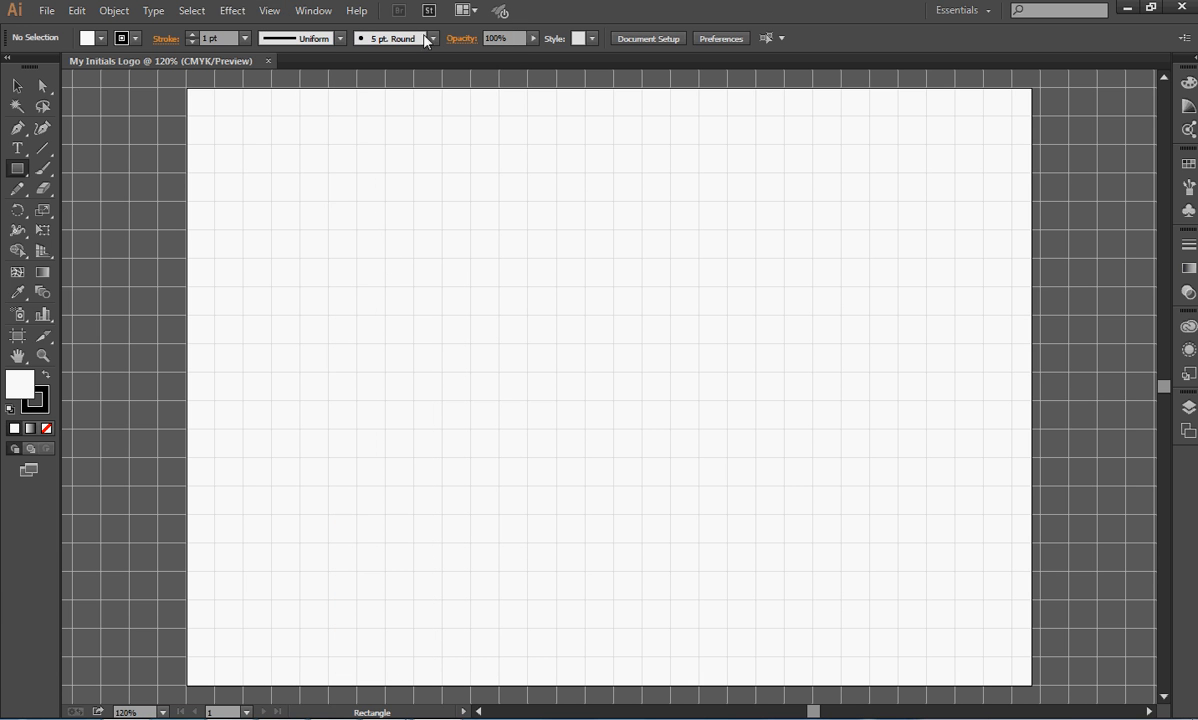
left_click_drag(328, 201, 443, 344)
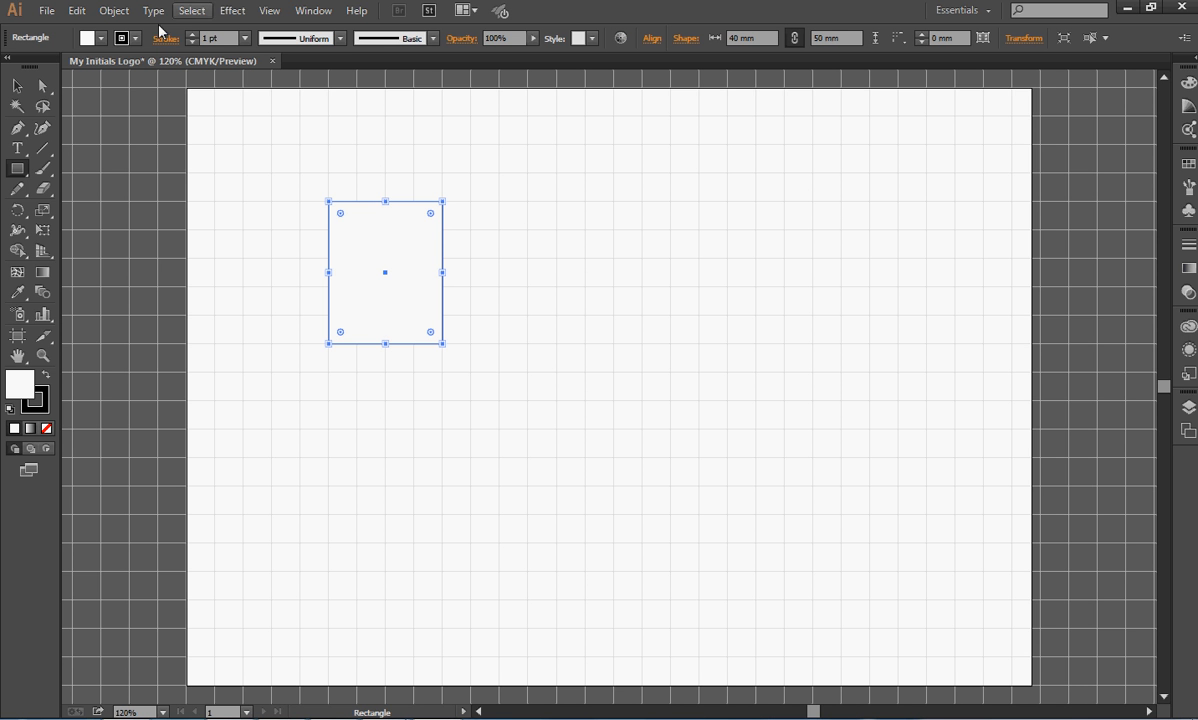
left_click(78, 11)
left_click(222, 31)
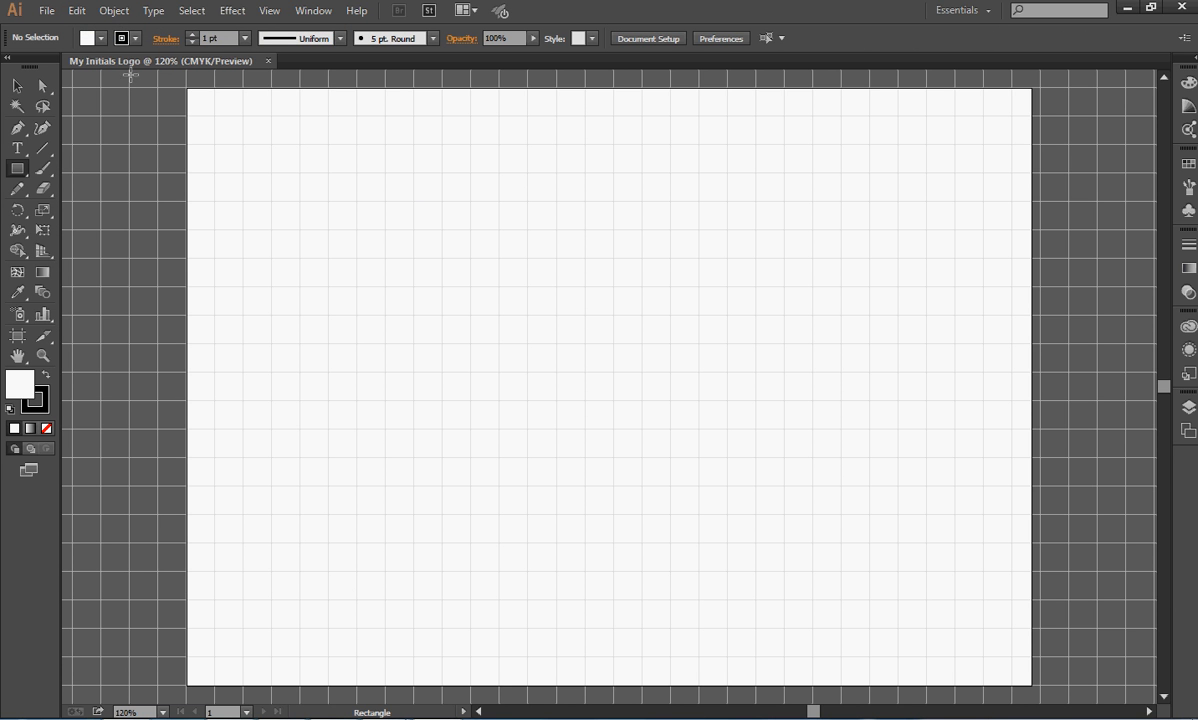
Set the grid color to medium grey (RGB 128, 128, 128) and the grid subdivisions to 10.
left_click(77, 11)
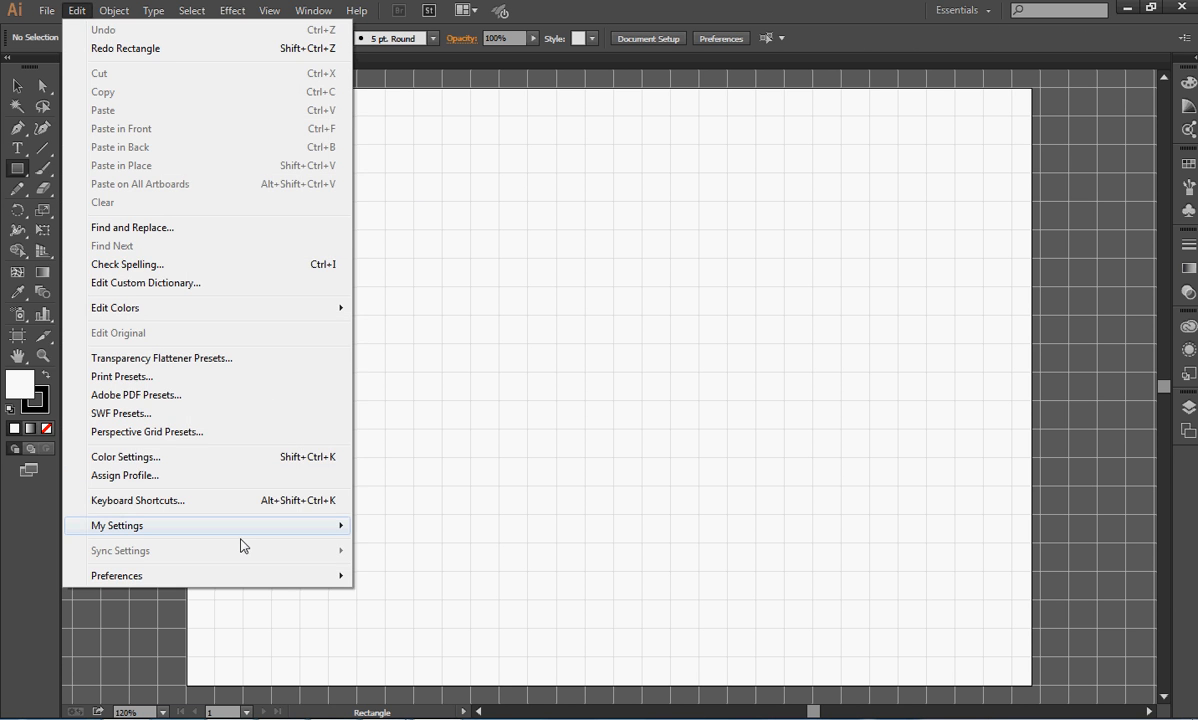
mouse_move(195, 575)
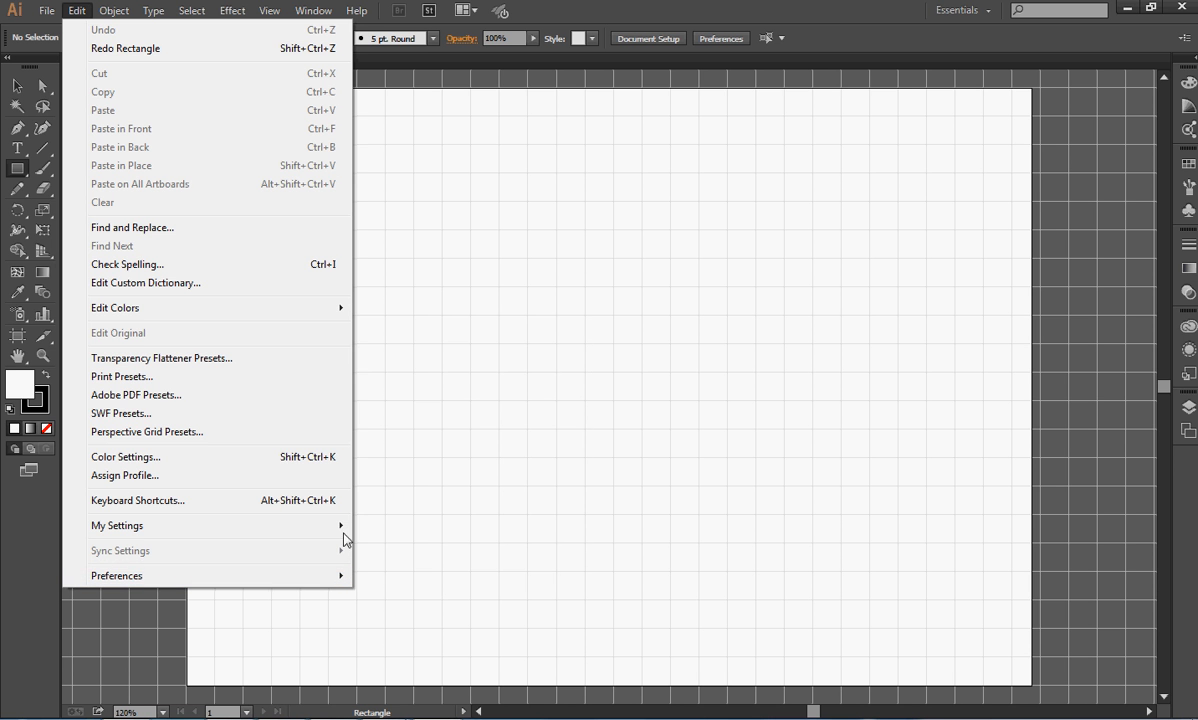
left_click(438, 411)
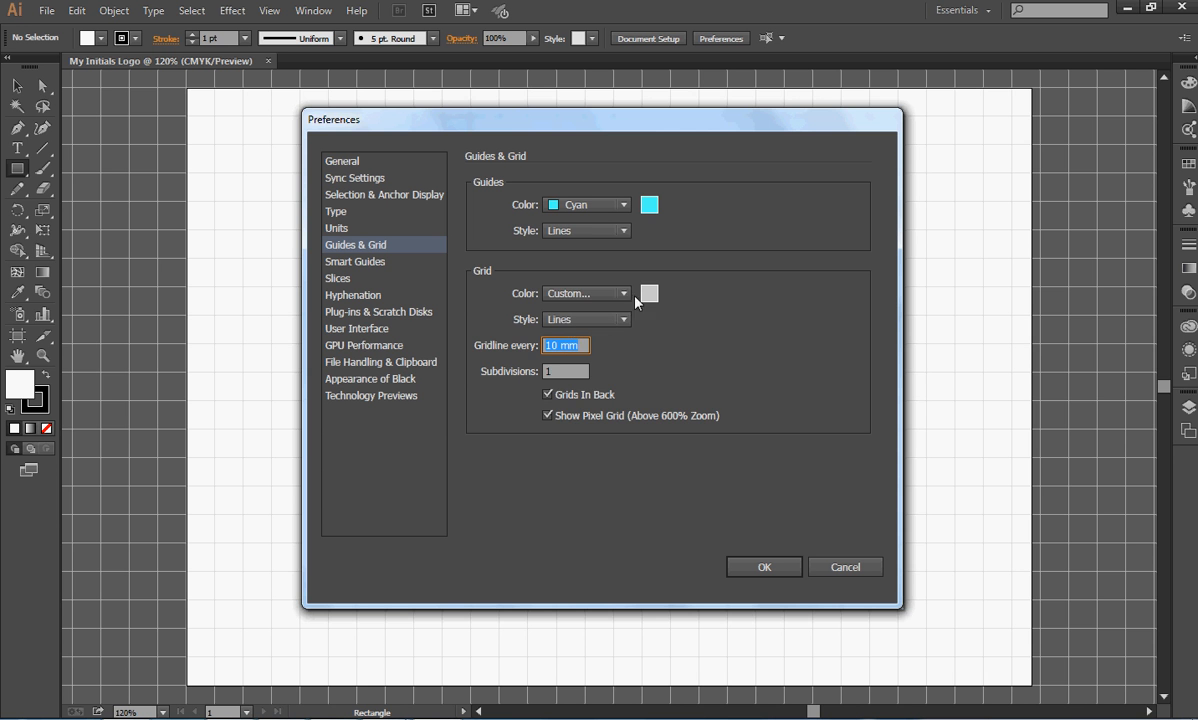
left_click(649, 293)
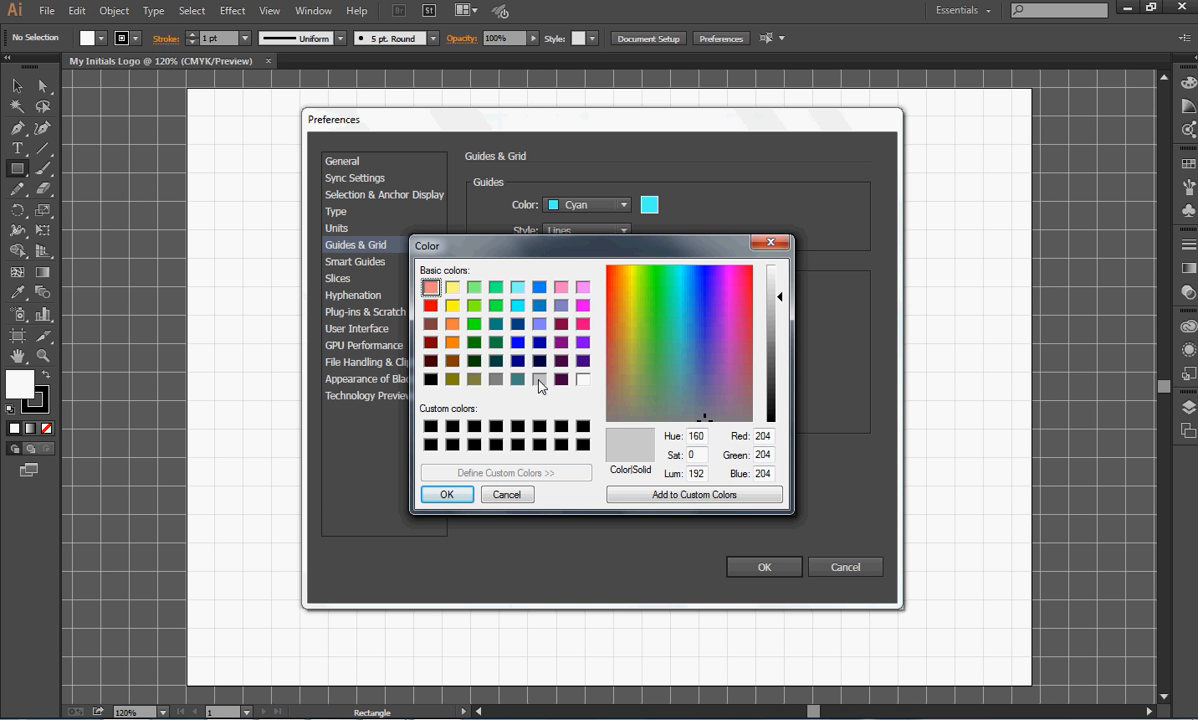
left_click(497, 382)
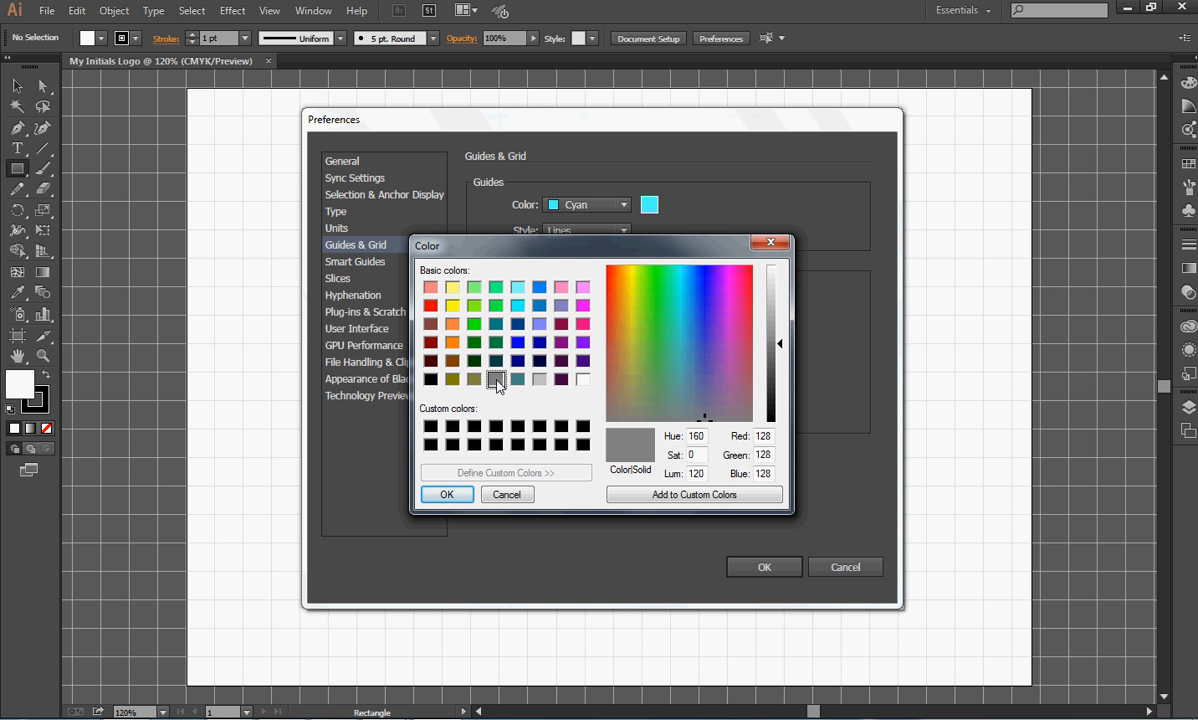
left_click(445, 495)
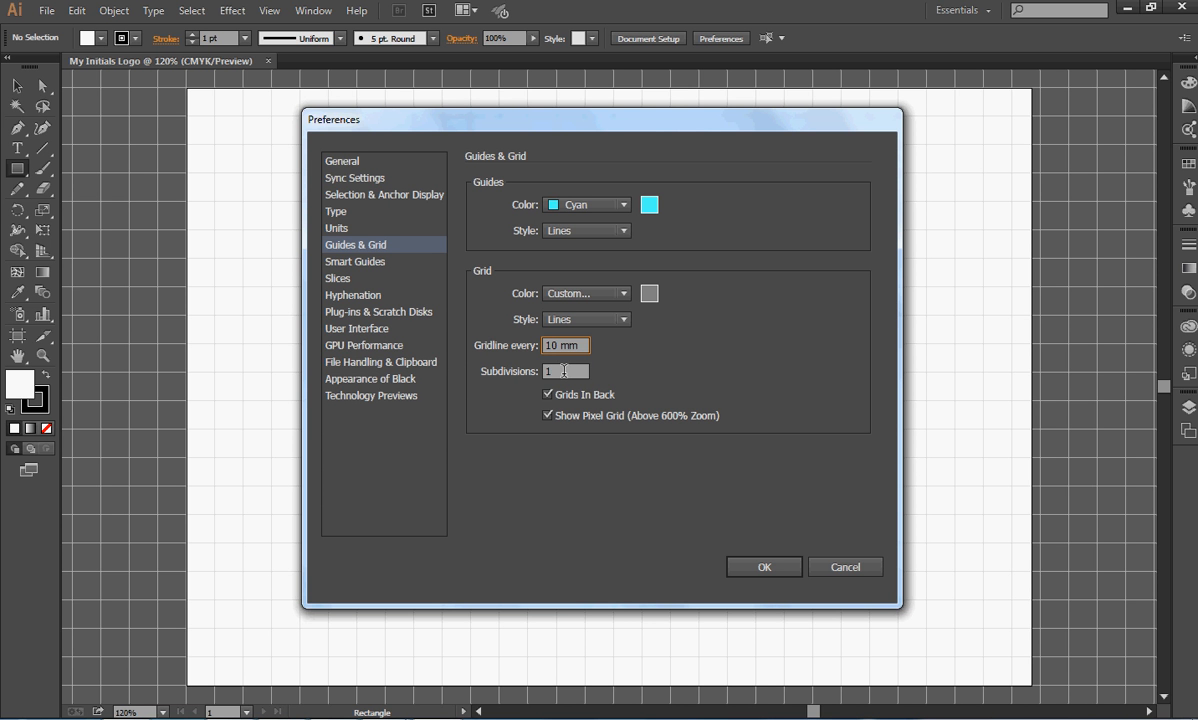
key("Tab")
type("10")
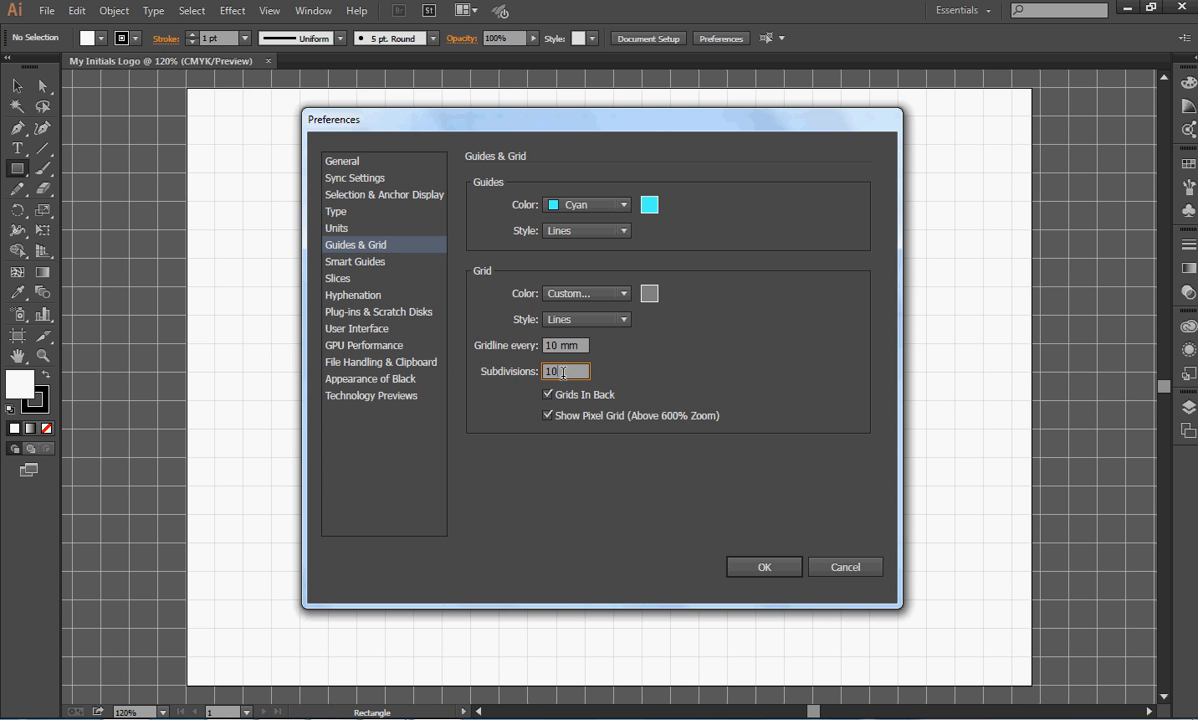
left_click(764, 567)
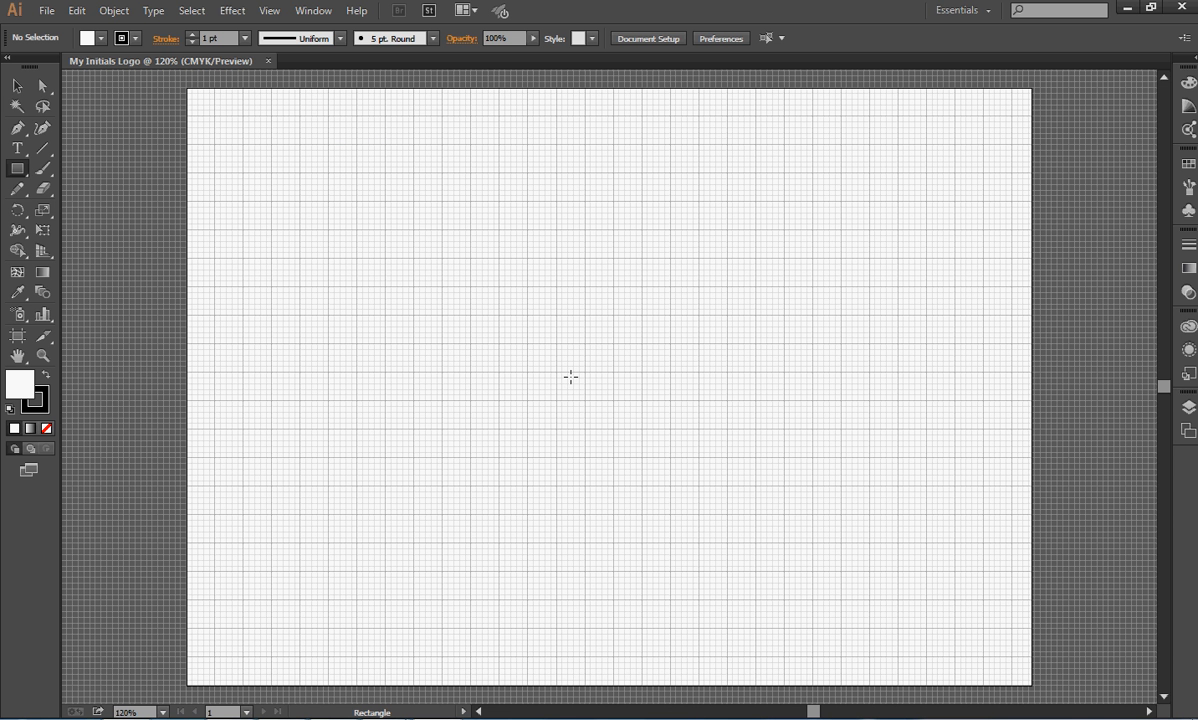
Draw a trial rectangle of 7 × 8 mm snapped to the grid subdivisions and undo it.
key("ctrl+plus")
key("ctrl+plus")
key("ctrl+plus")
key("ctrl+plus")
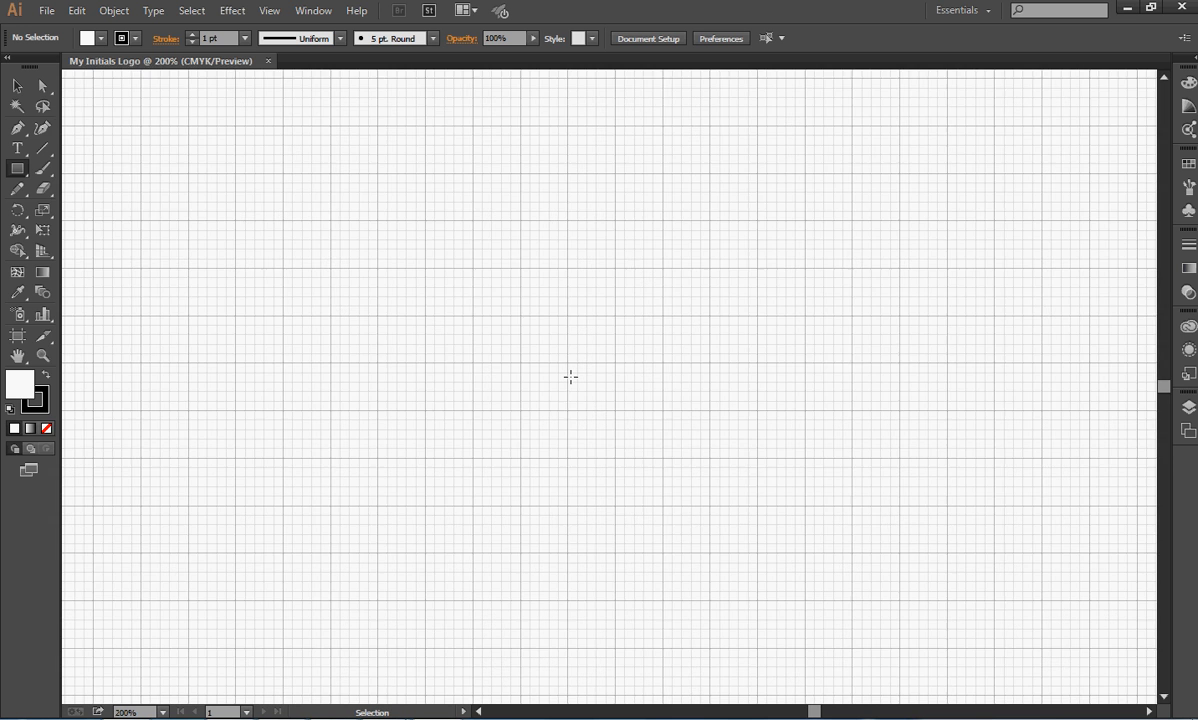
key("ctrl+plus")
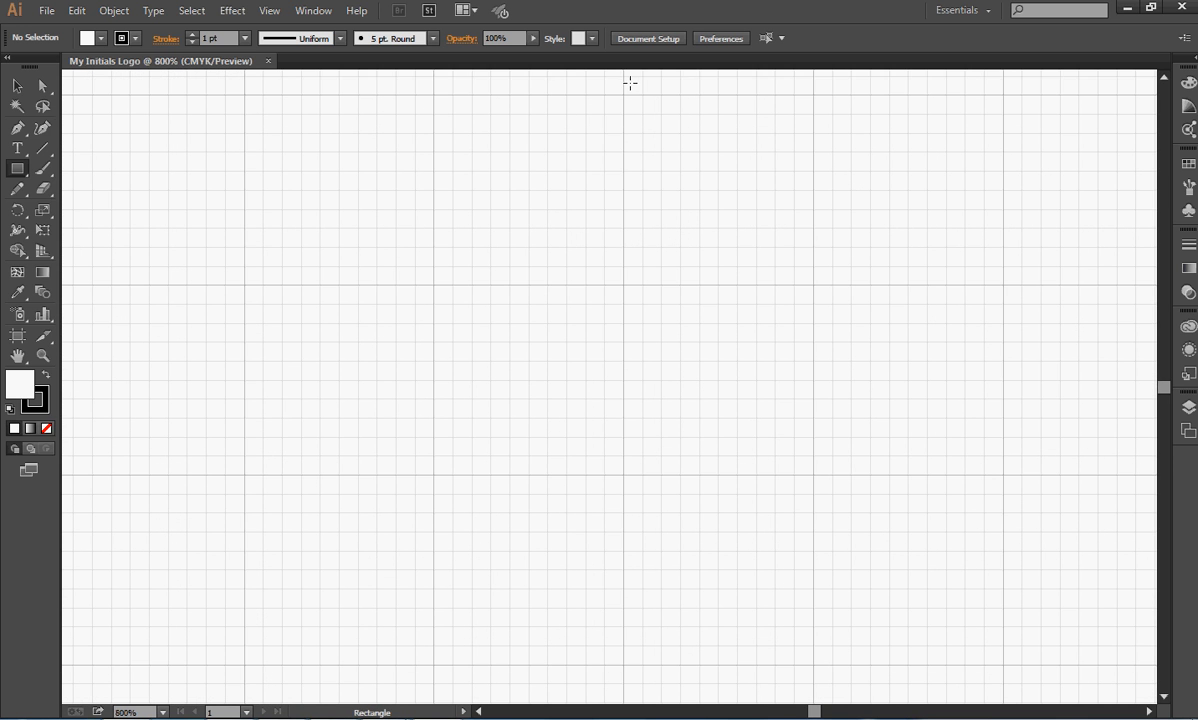
left_click(34, 170)
left_click_drag(436, 96, 567, 247)
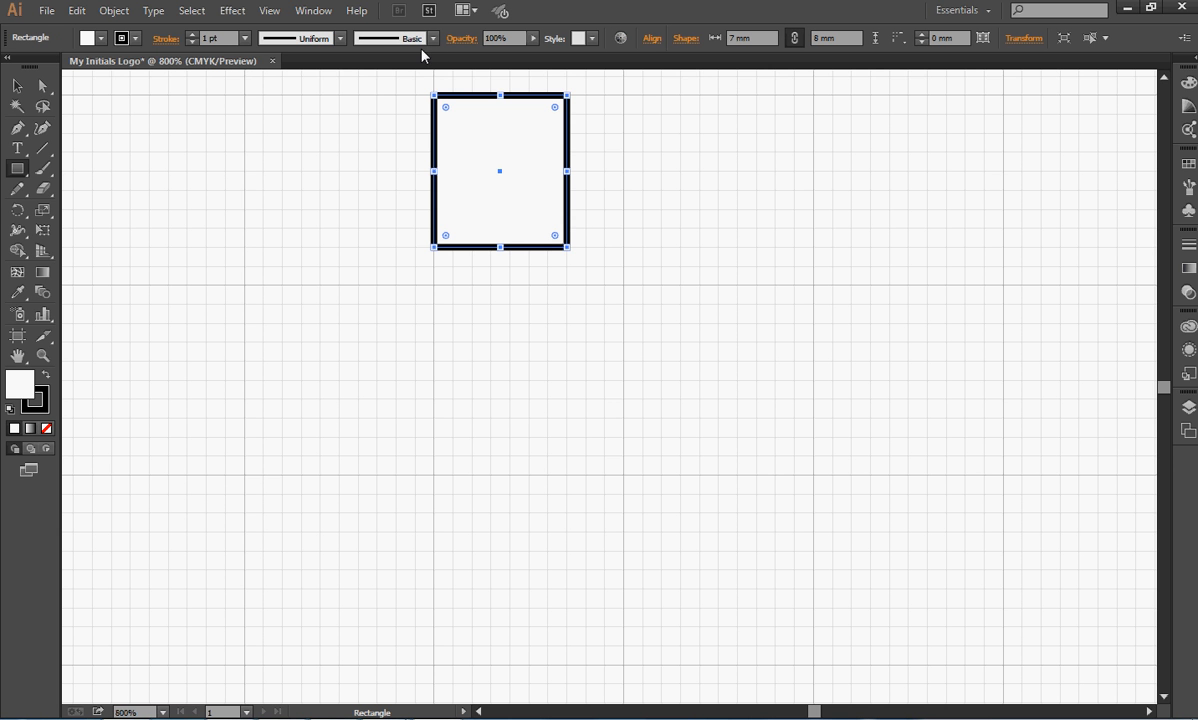
left_click(114, 10)
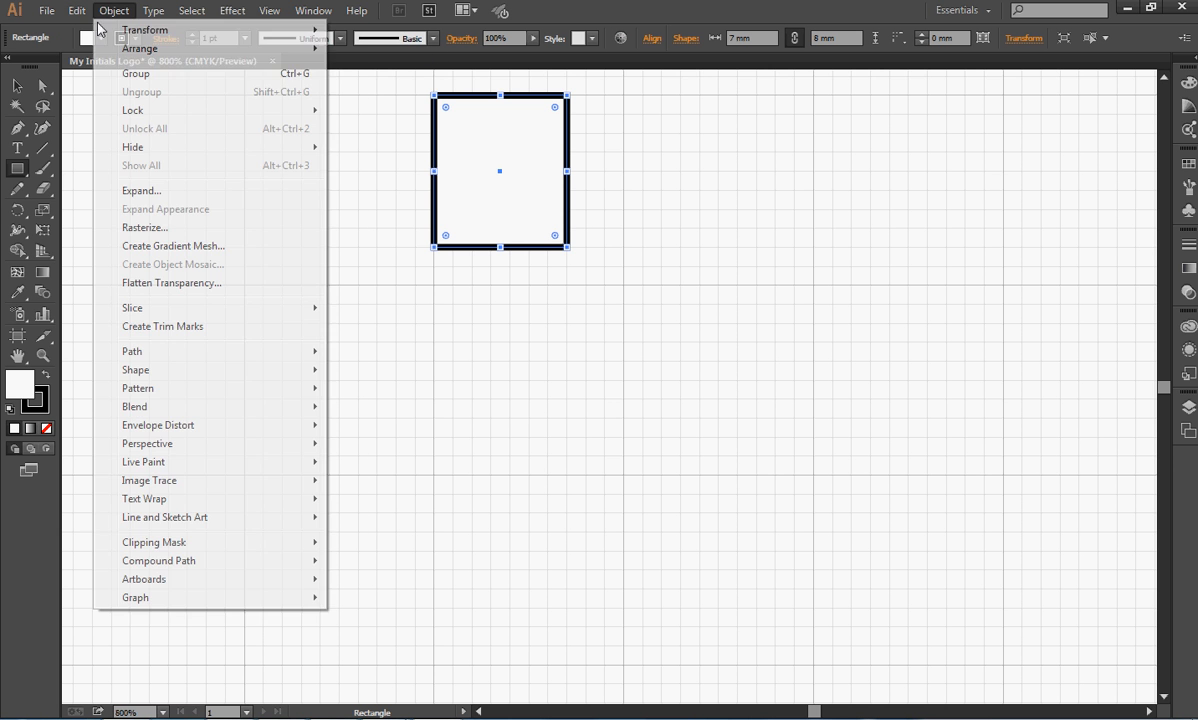
mouse_move(77, 11)
left_click(95, 35)
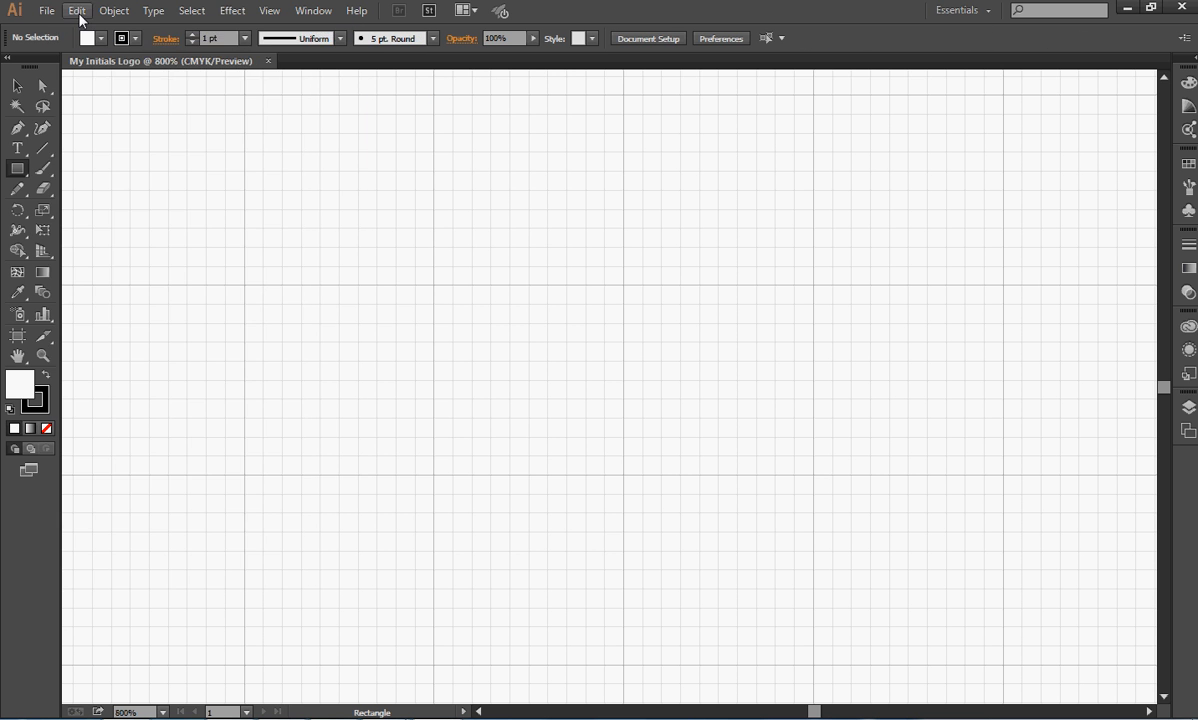
Set the grid subdivisions to 1 in the Guides & Grid preferences.
left_click(78, 12)
mouse_move(315, 572)
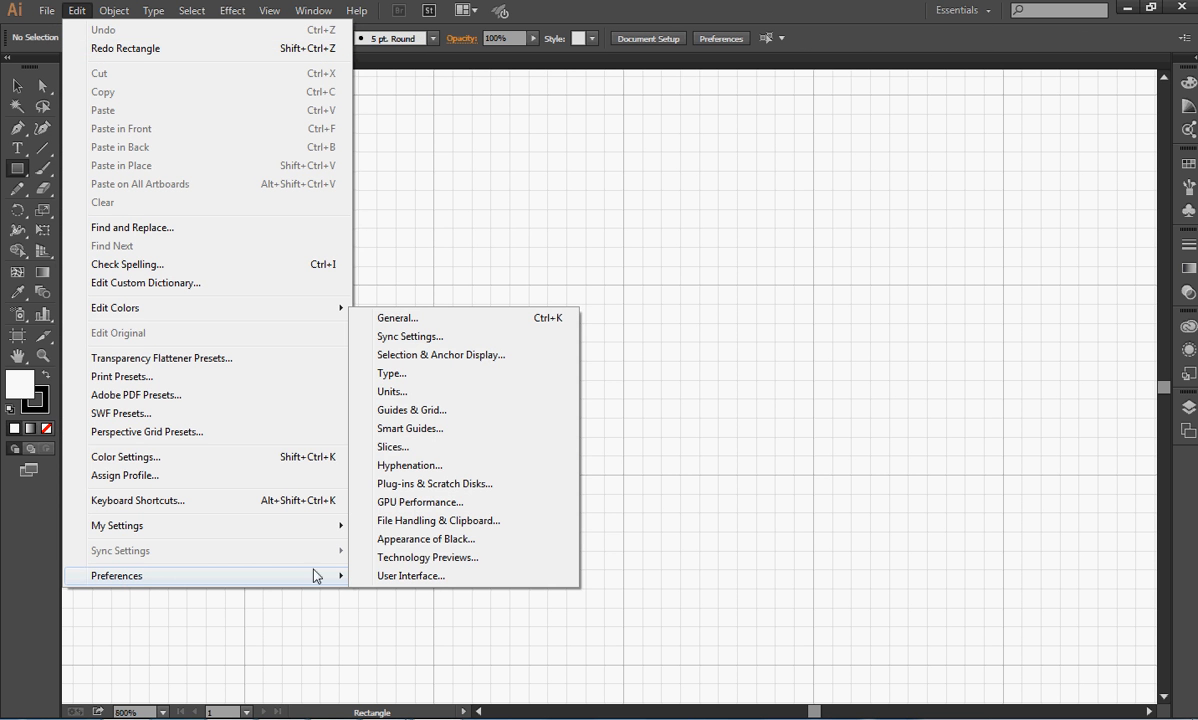
left_click(412, 410)
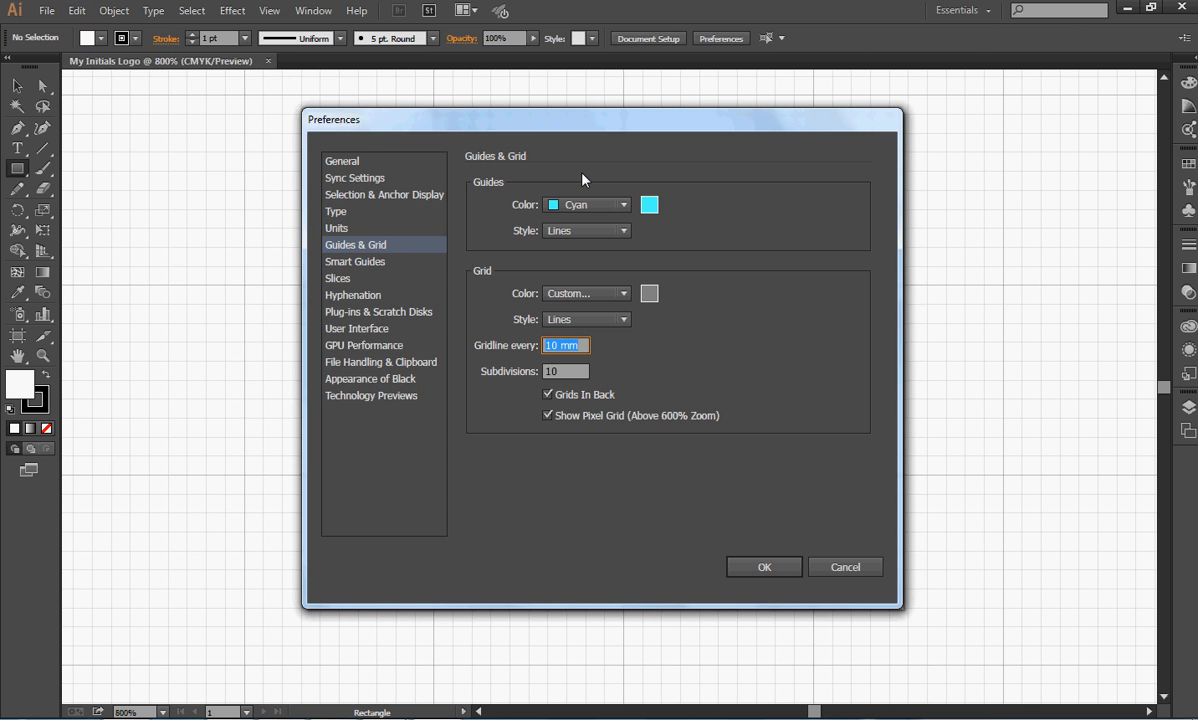
key("Tab")
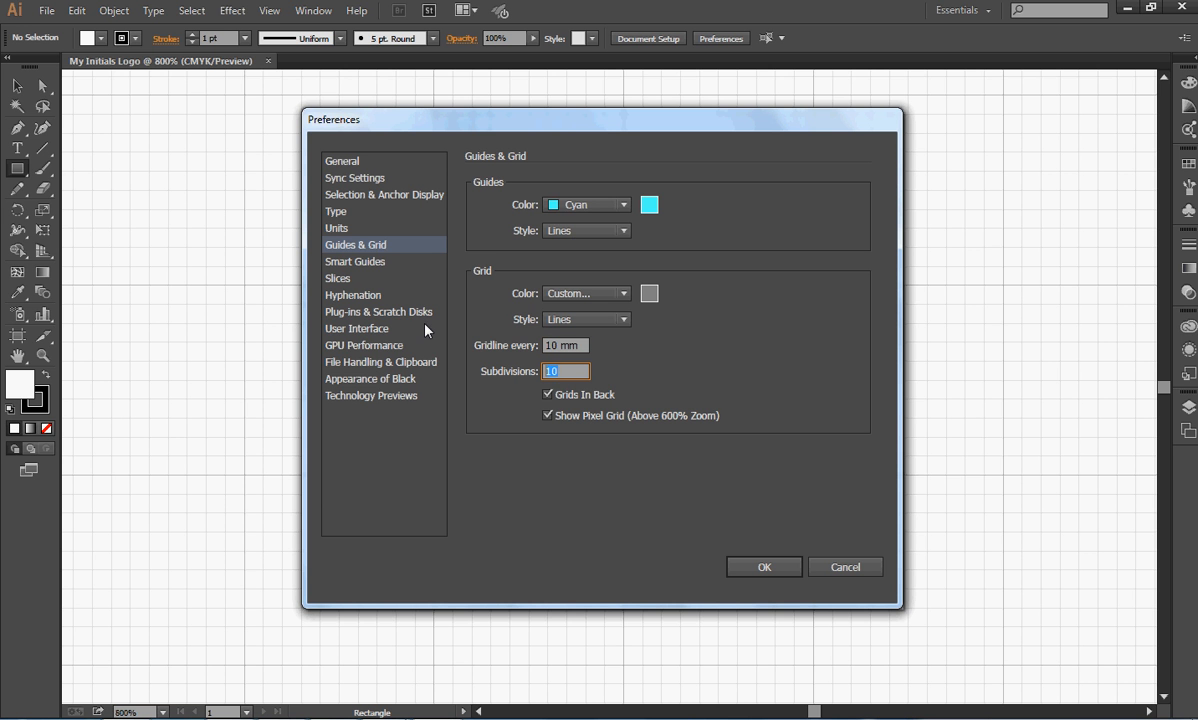
type("1")
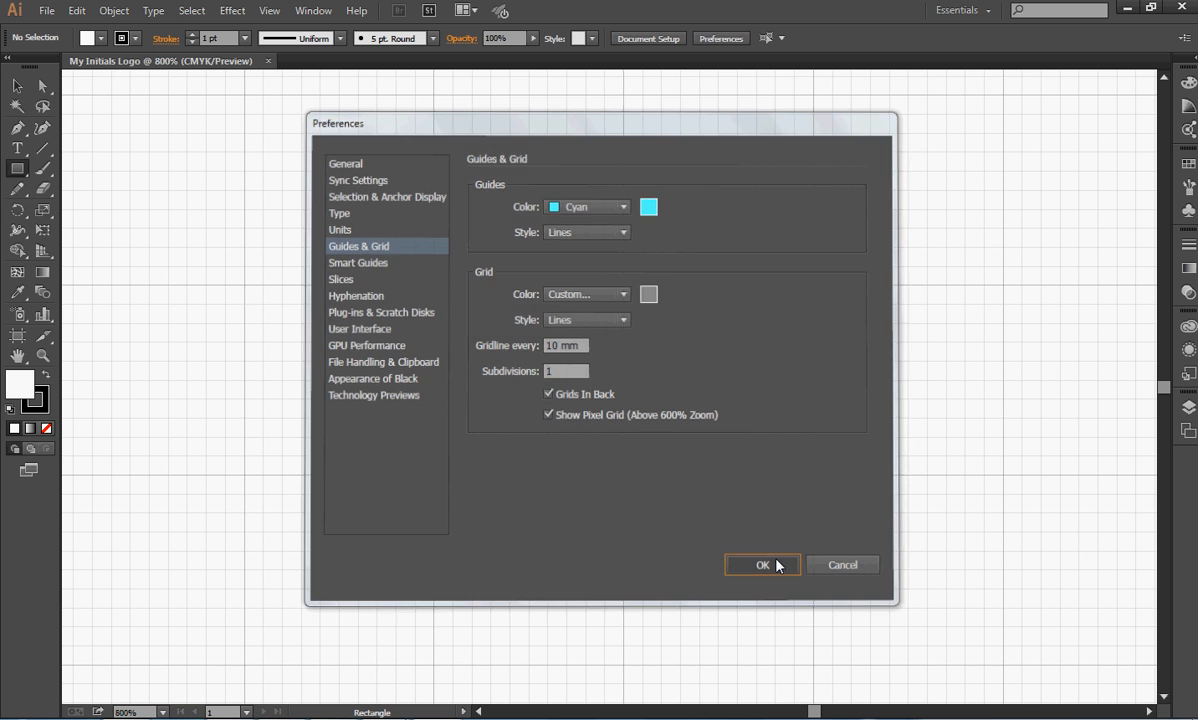
left_click(772, 566)
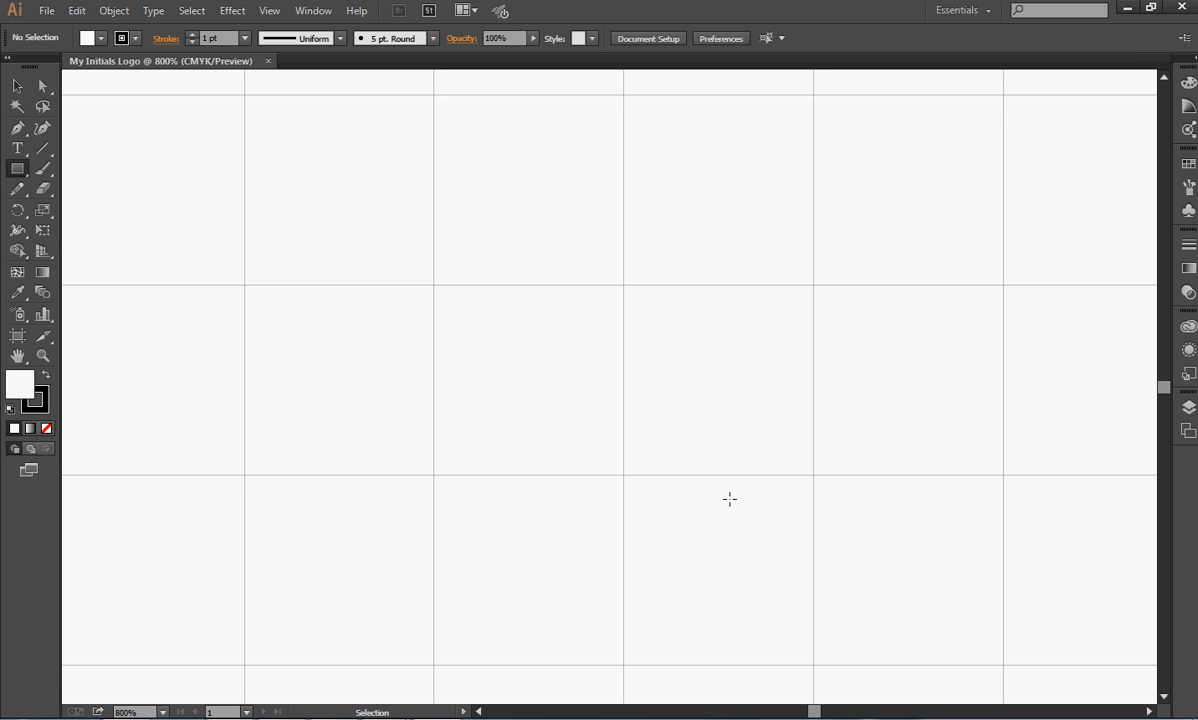
key("ctrl+minus")
key("ctrl+minus")
key("ctrl+minus")
key("ctrl+minus")
key("ctrl+minus")
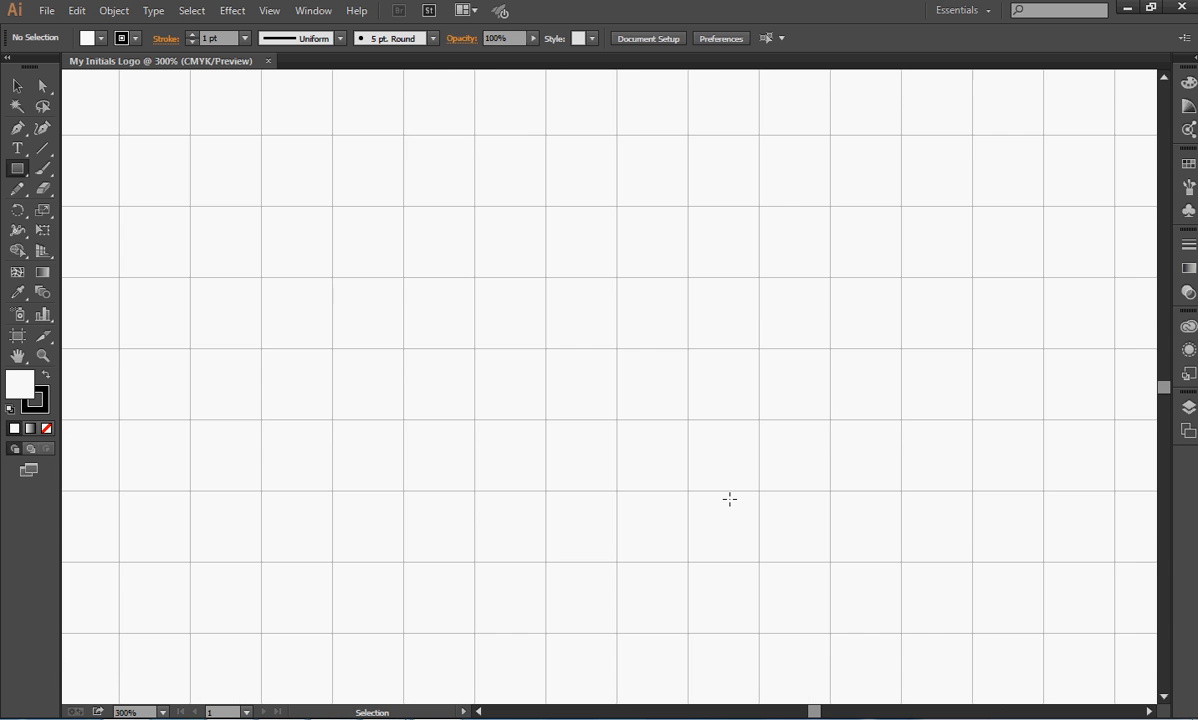
Draw the L as a 50 × 180 mm vertical and a 120 × 50 mm base rectangle, and compare them with the scanned sketch.
key("ctrl+minus")
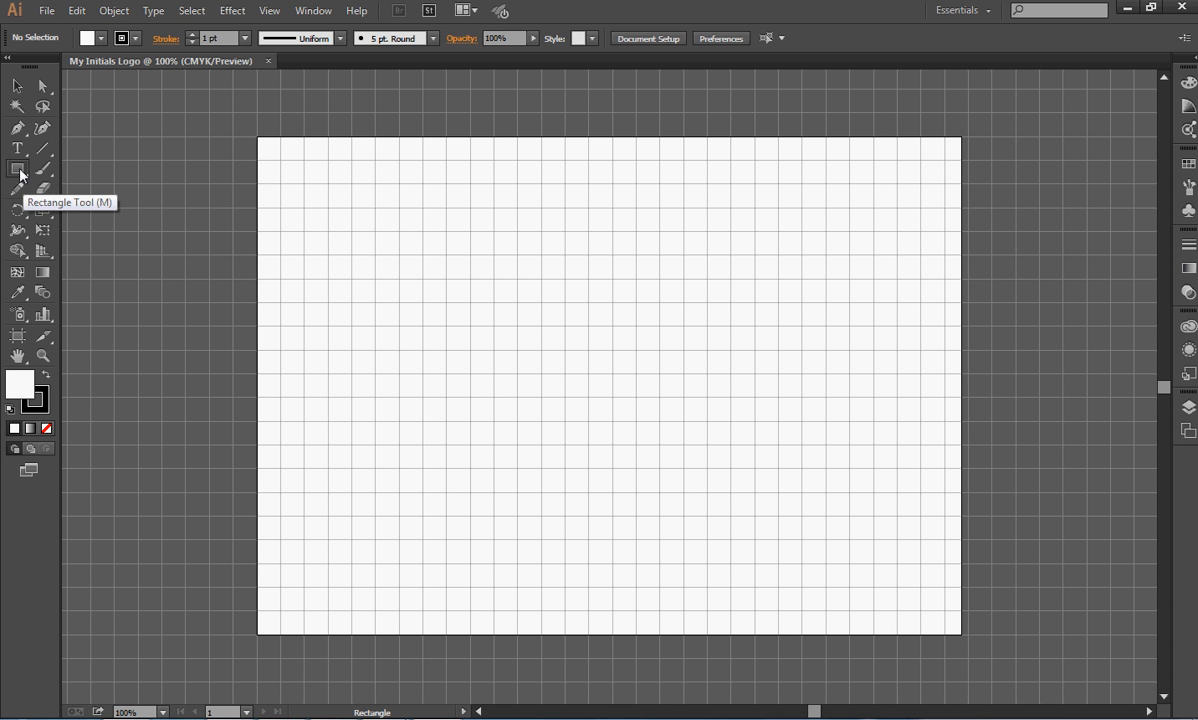
left_click_drag(305, 162, 395, 245)
mouse_move(412, 335)
left_mouse_down()
mouse_move(406, 396)
mouse_move(433, 481)
mouse_move(421, 586)
left_mouse_up()
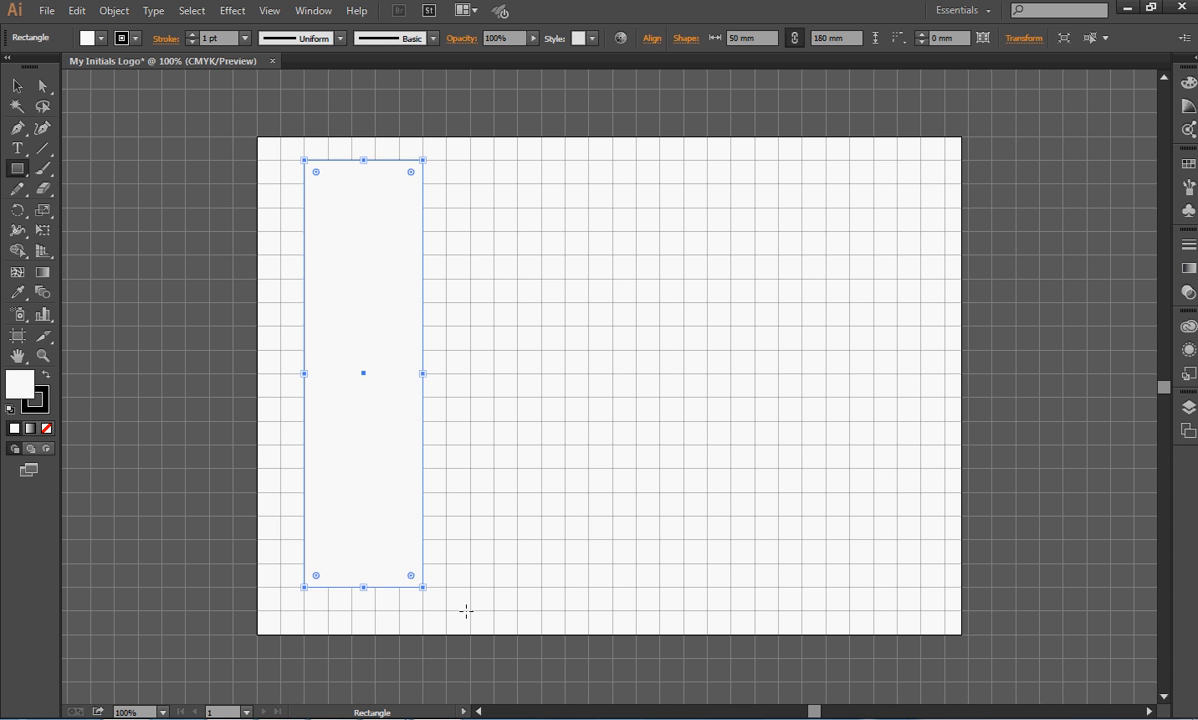
left_click_drag(588, 587, 304, 468)
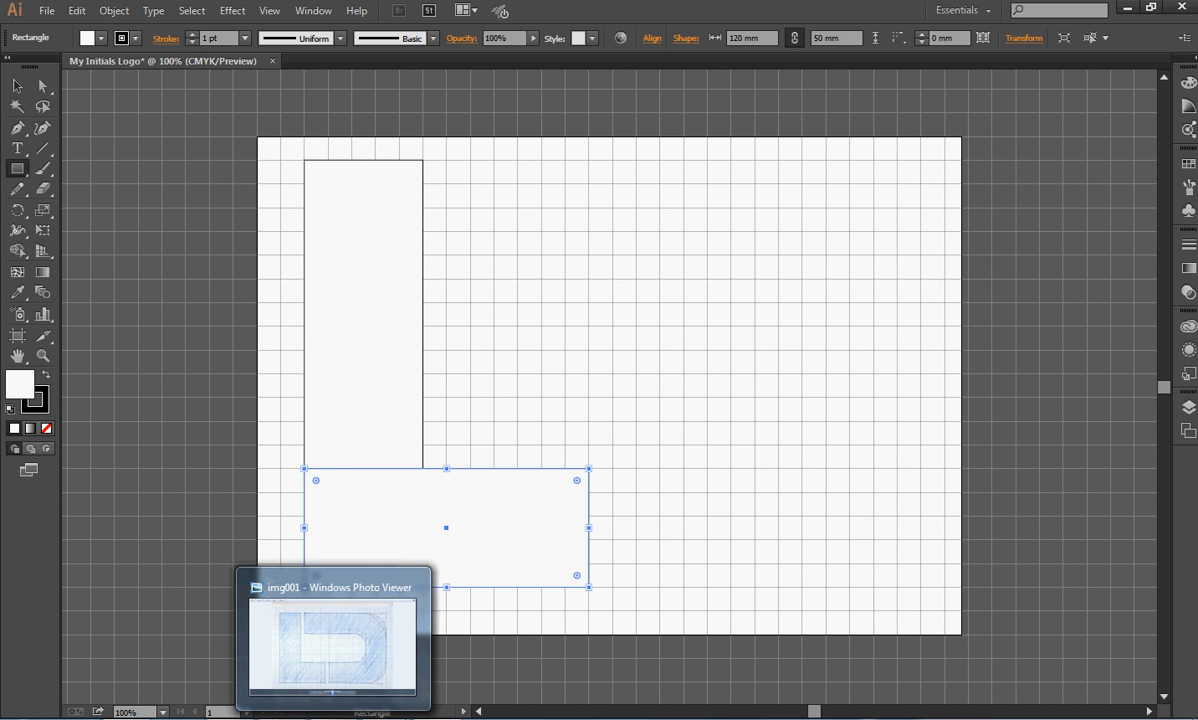
left_click(333, 714)
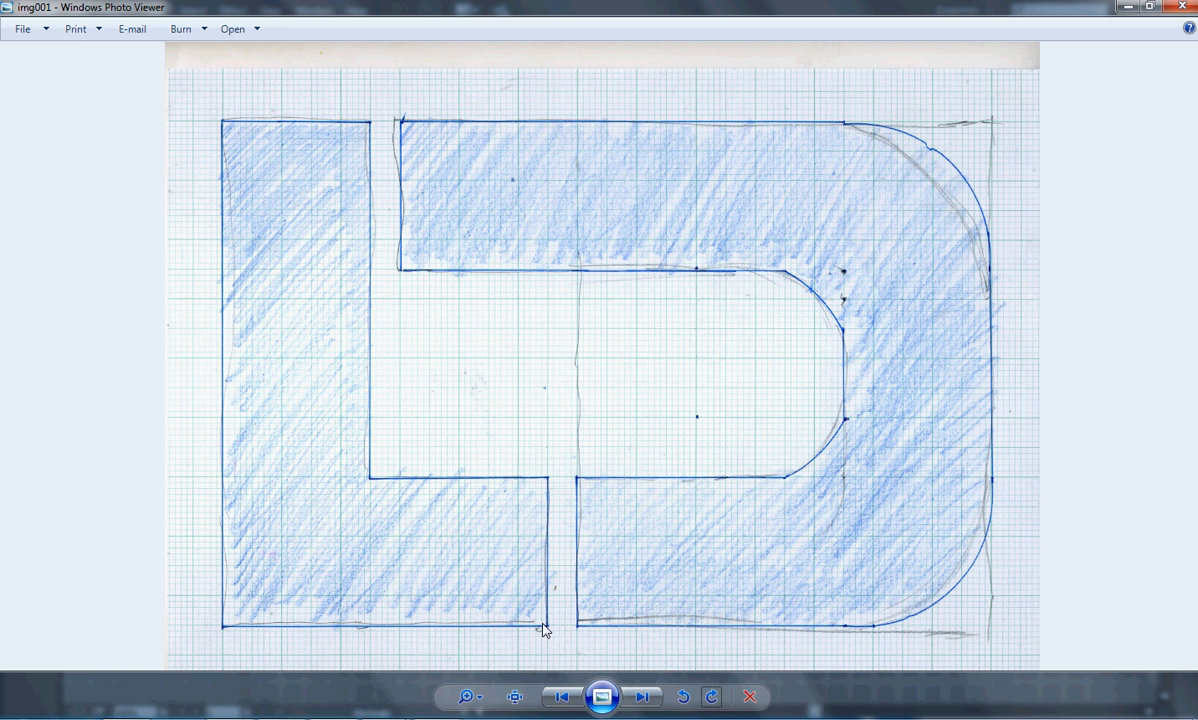
left_click(468, 718)
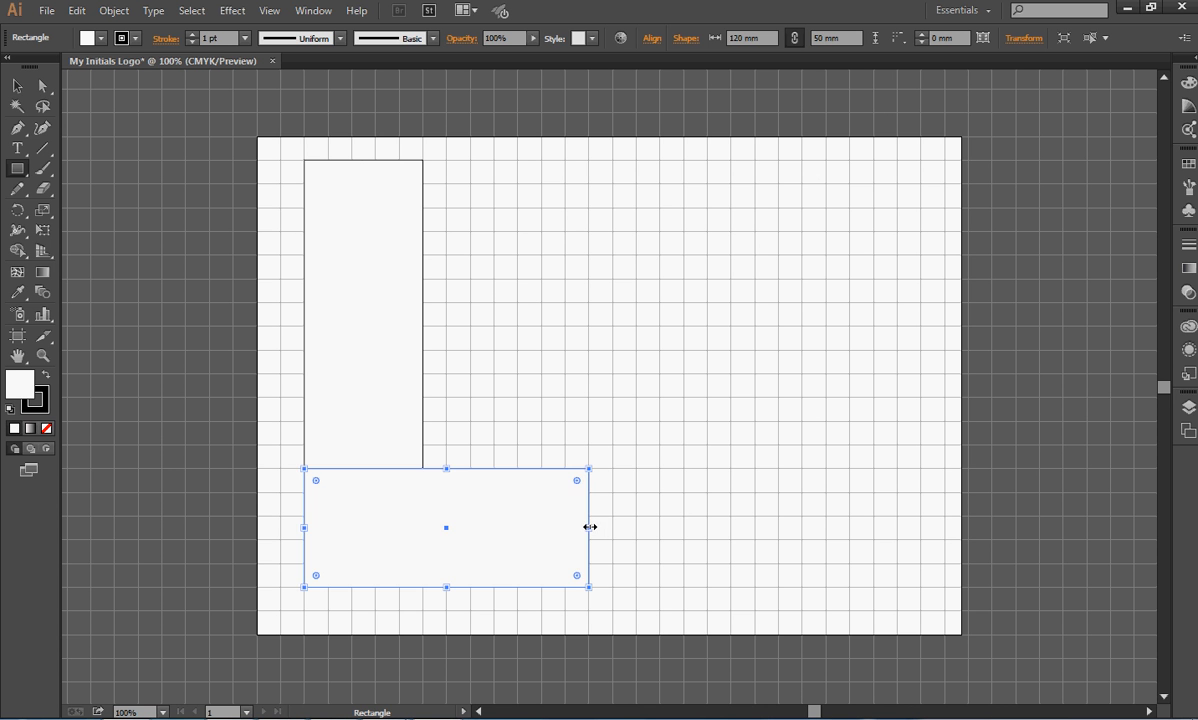
key("ctrl+shift+a")
left_click_drag(565, 516, 589, 540)
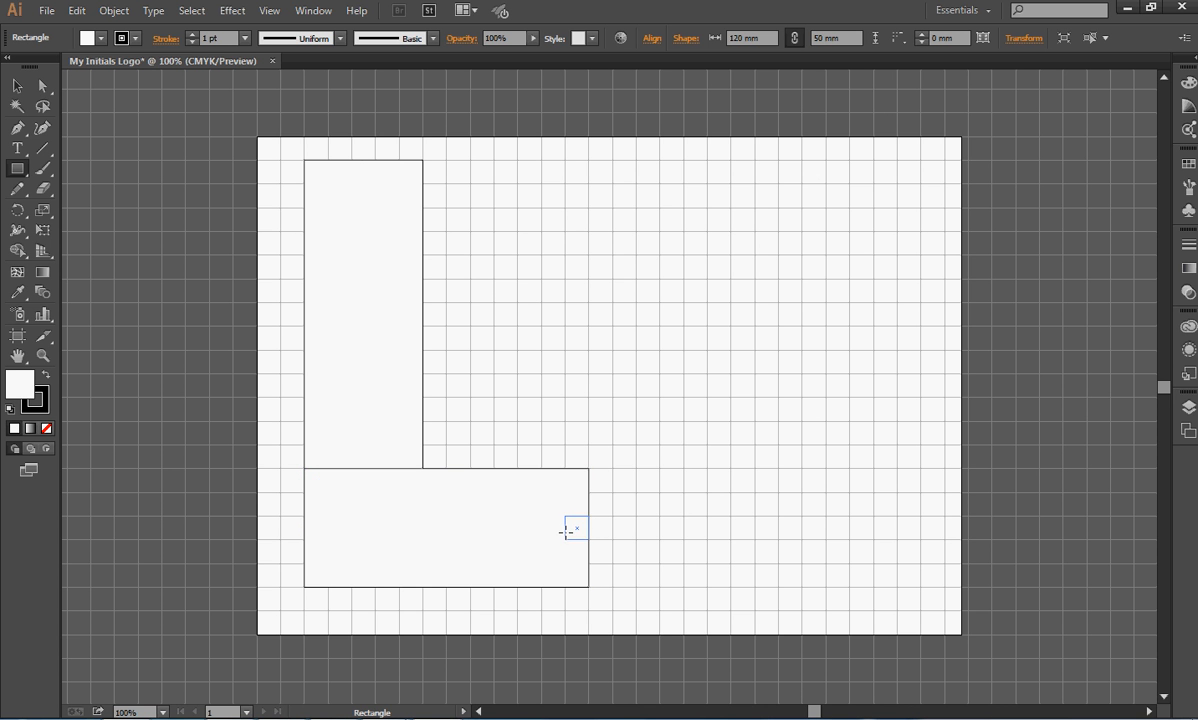
left_click(77, 10)
left_click(90, 29)
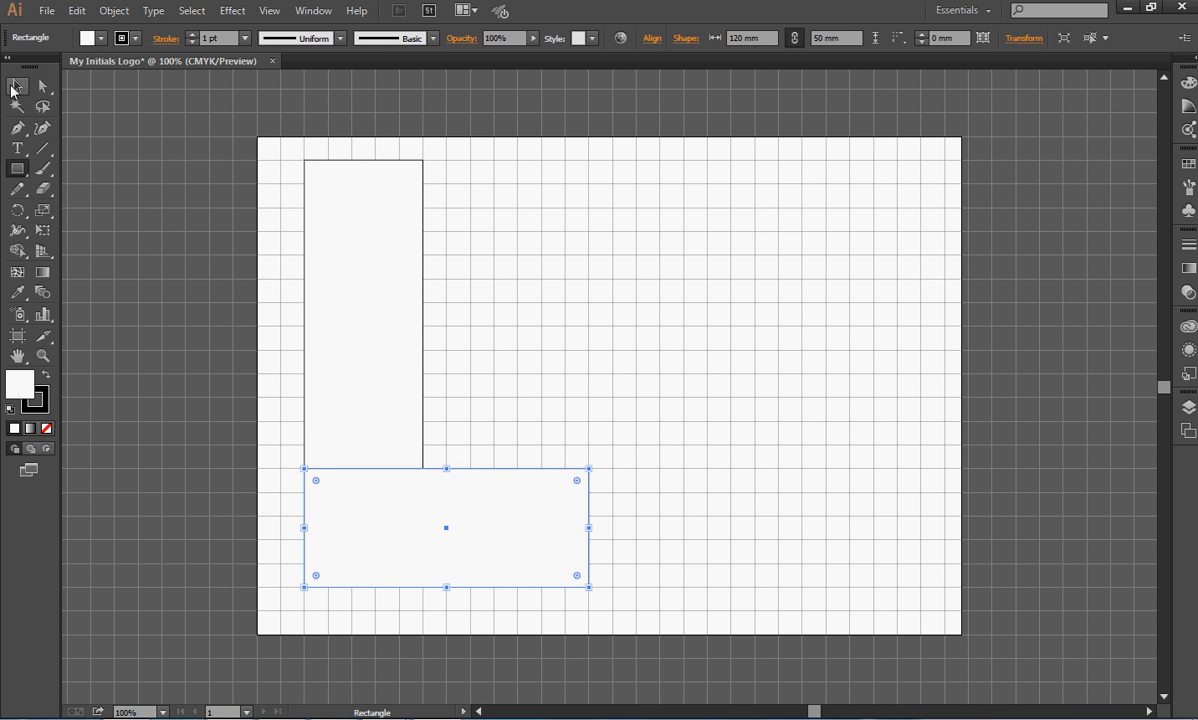
Narrow the L's base rectangle to 110 mm from its right edge and shorten the vertical rectangle by one grid square from its top.
left_click(17, 84)
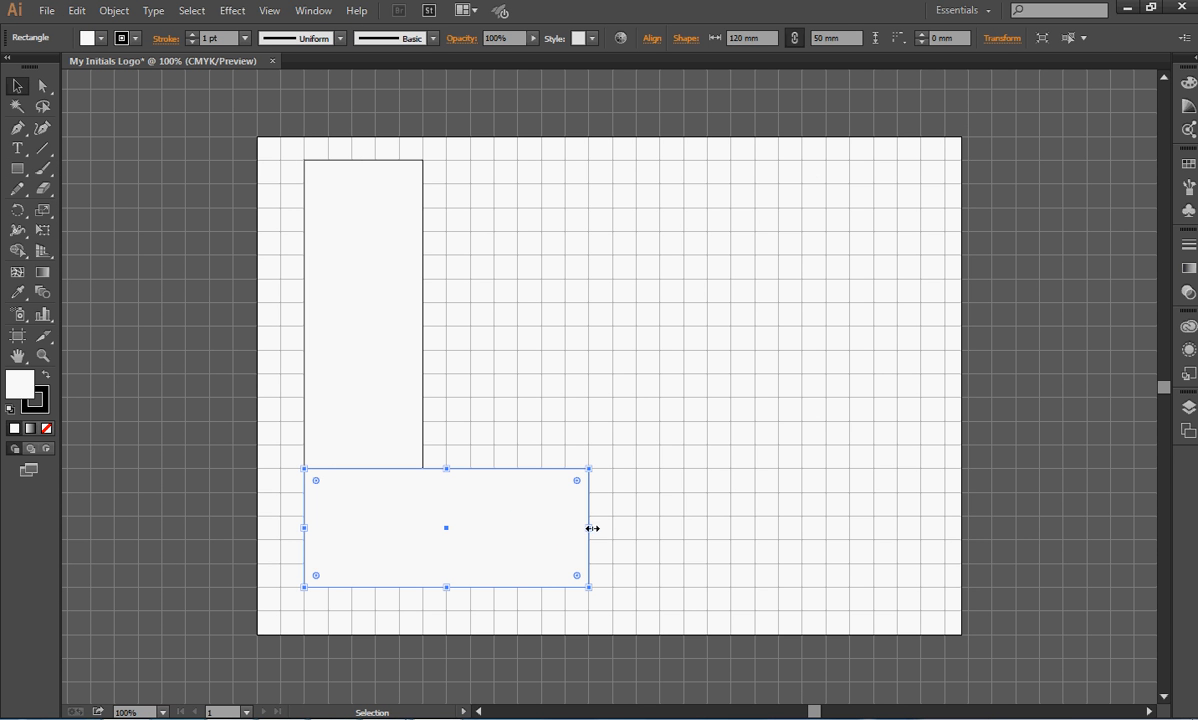
left_click_drag(591, 527, 568, 529)
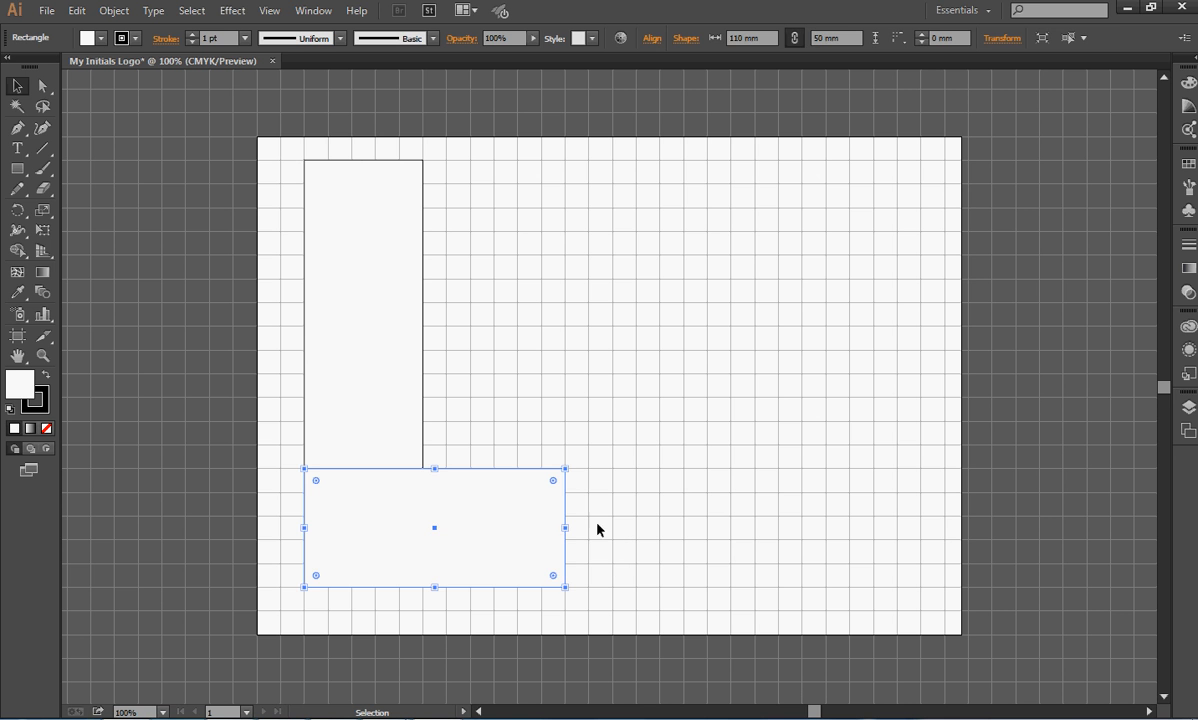
left_click(246, 428)
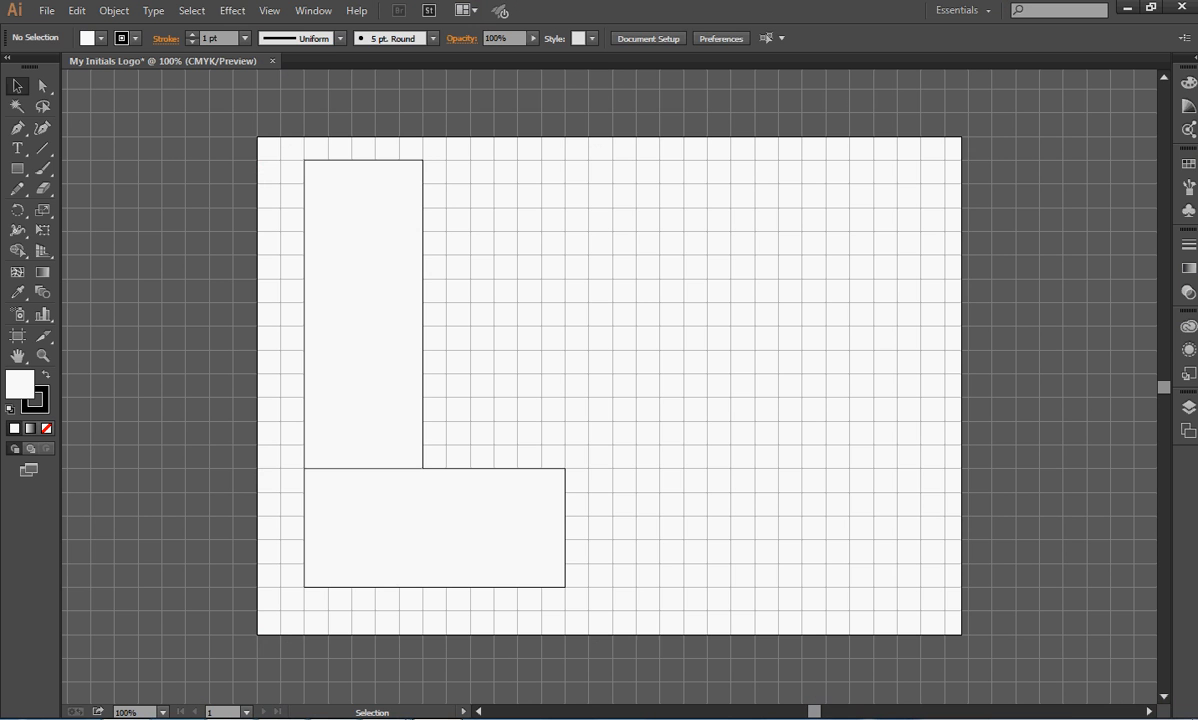
left_click(366, 180)
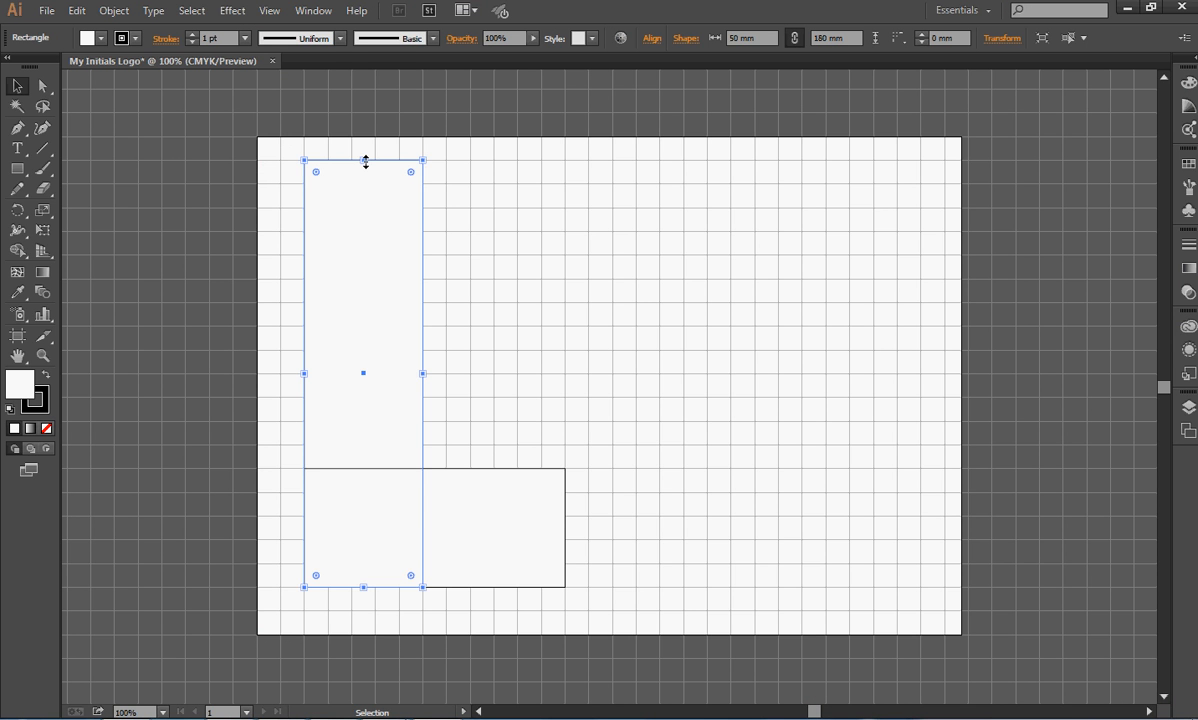
left_click_drag(366, 162, 366, 184)
left_click(537, 273)
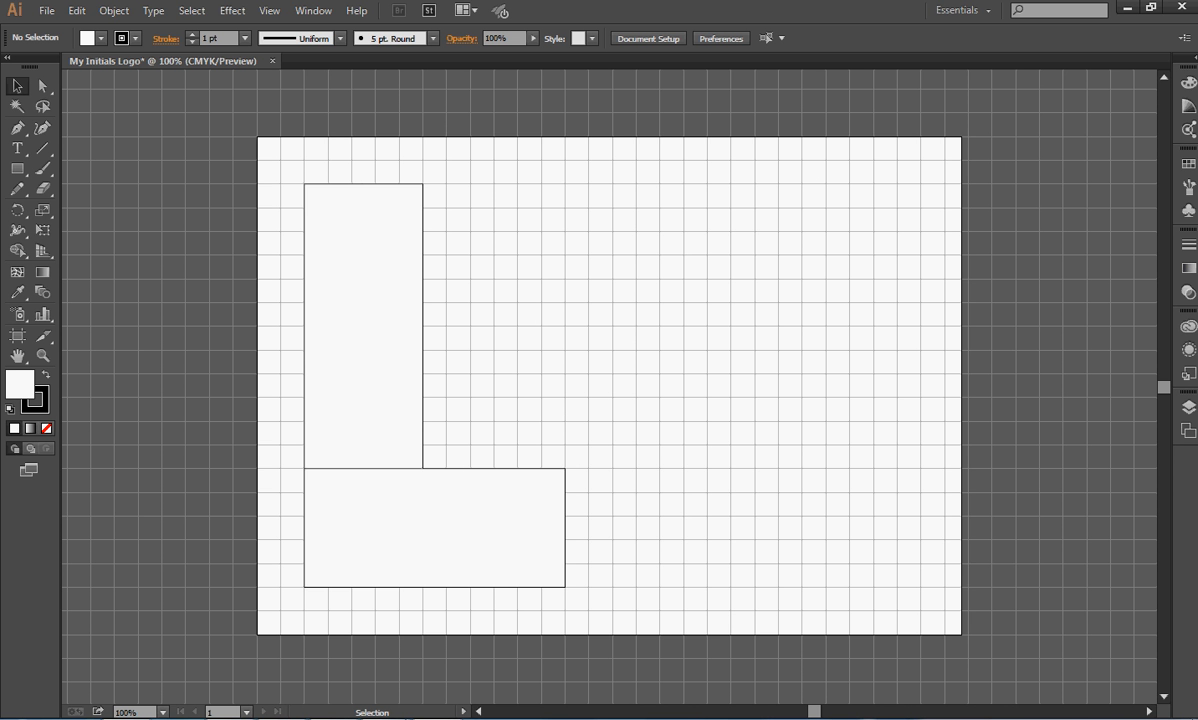
Following the sketch, build the D from 140 × 50 mm bottom, 200 × 50 mm top and 50 × 170 mm right-side rectangles, 10 mm from the L.
key("alt+Tab")
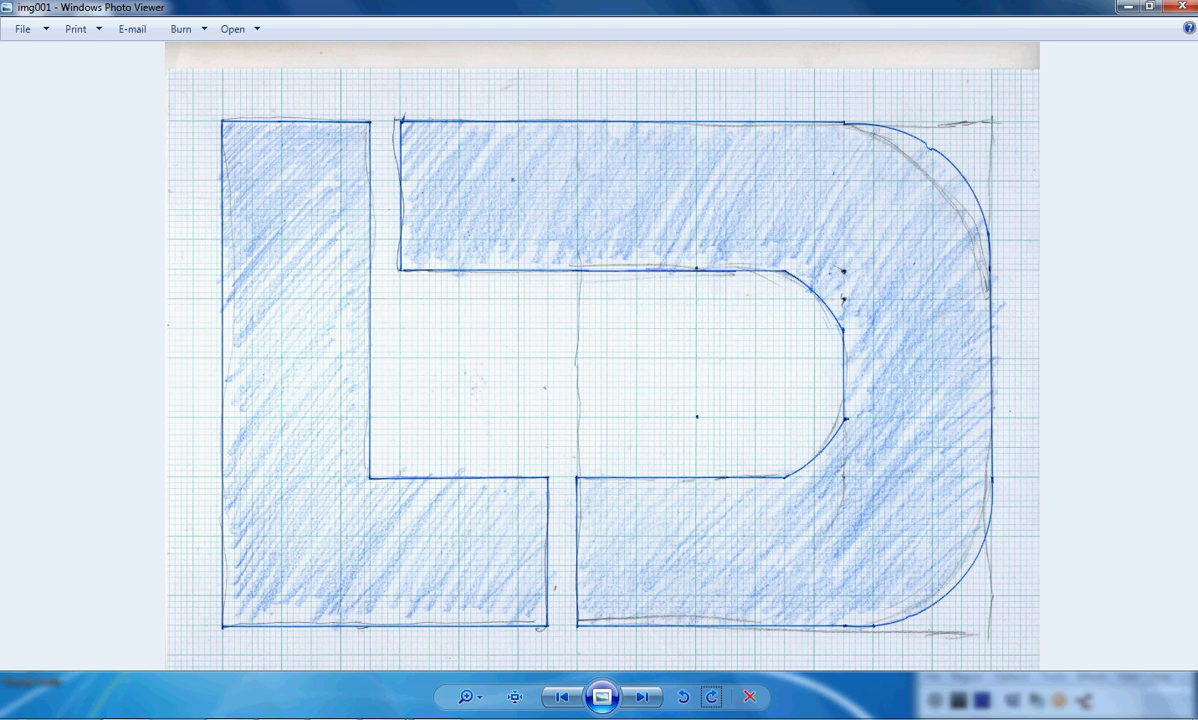
mouse_move(437, 712)
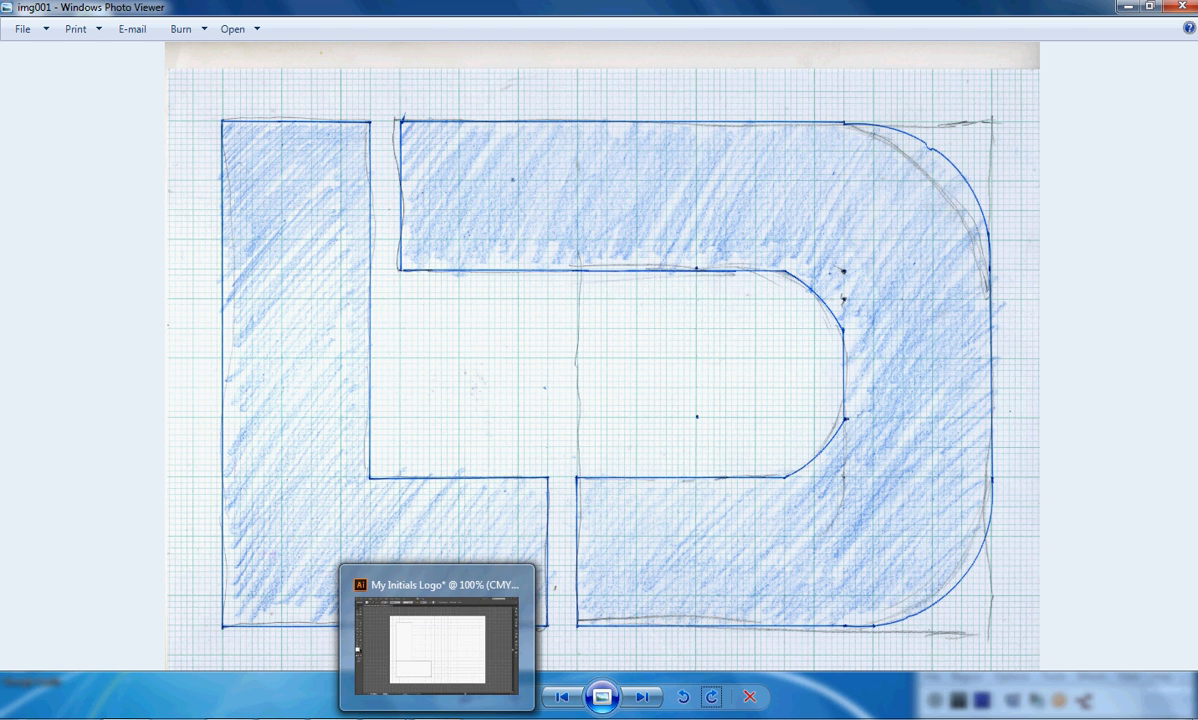
left_click(437, 645)
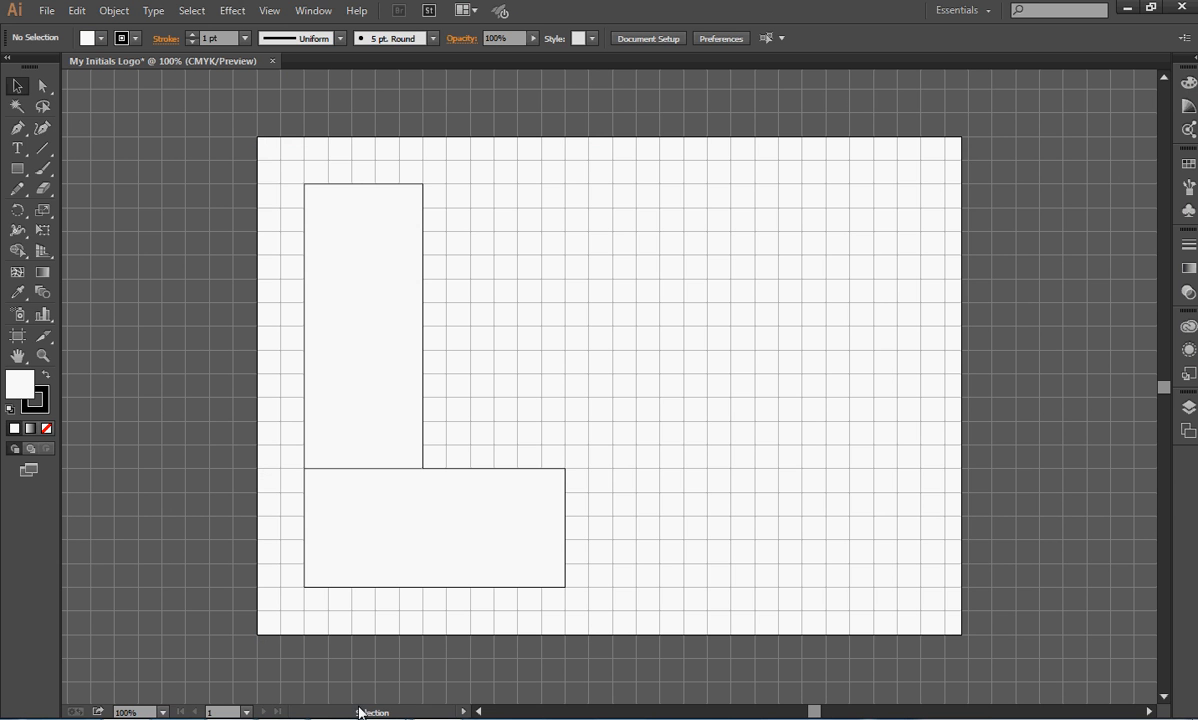
left_click(437, 717)
left_click(17, 169)
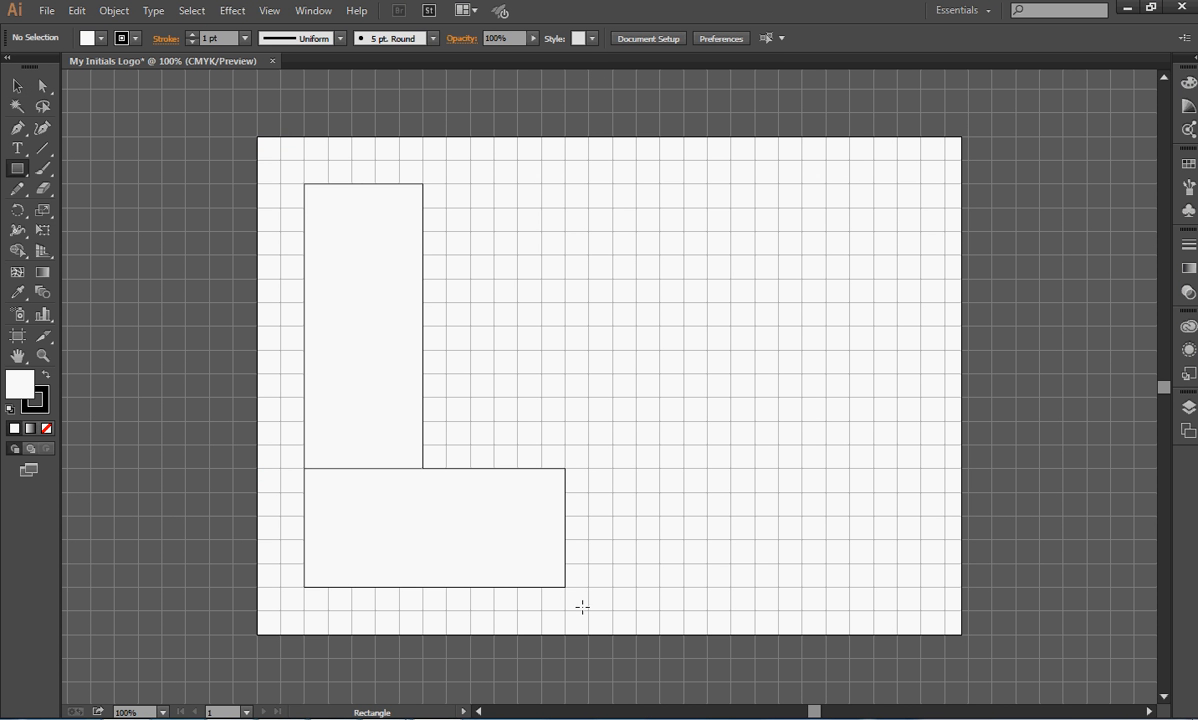
left_click_drag(588, 587, 912, 468)
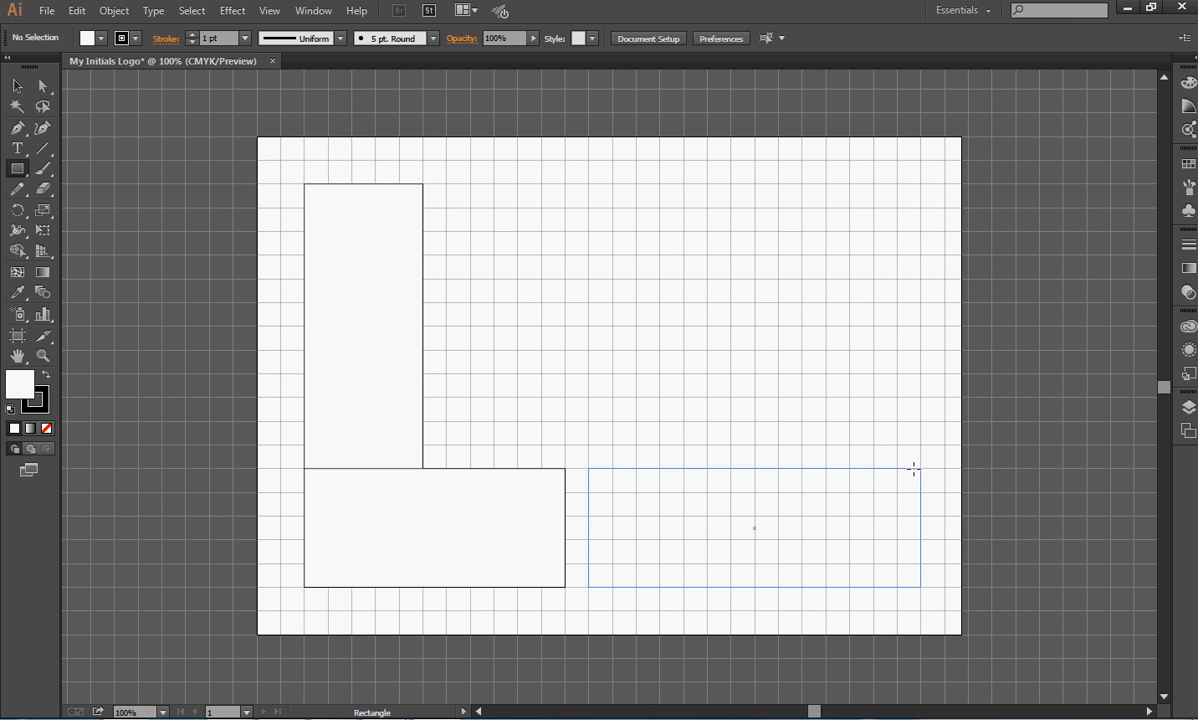
left_click_drag(913, 468, 916, 468)
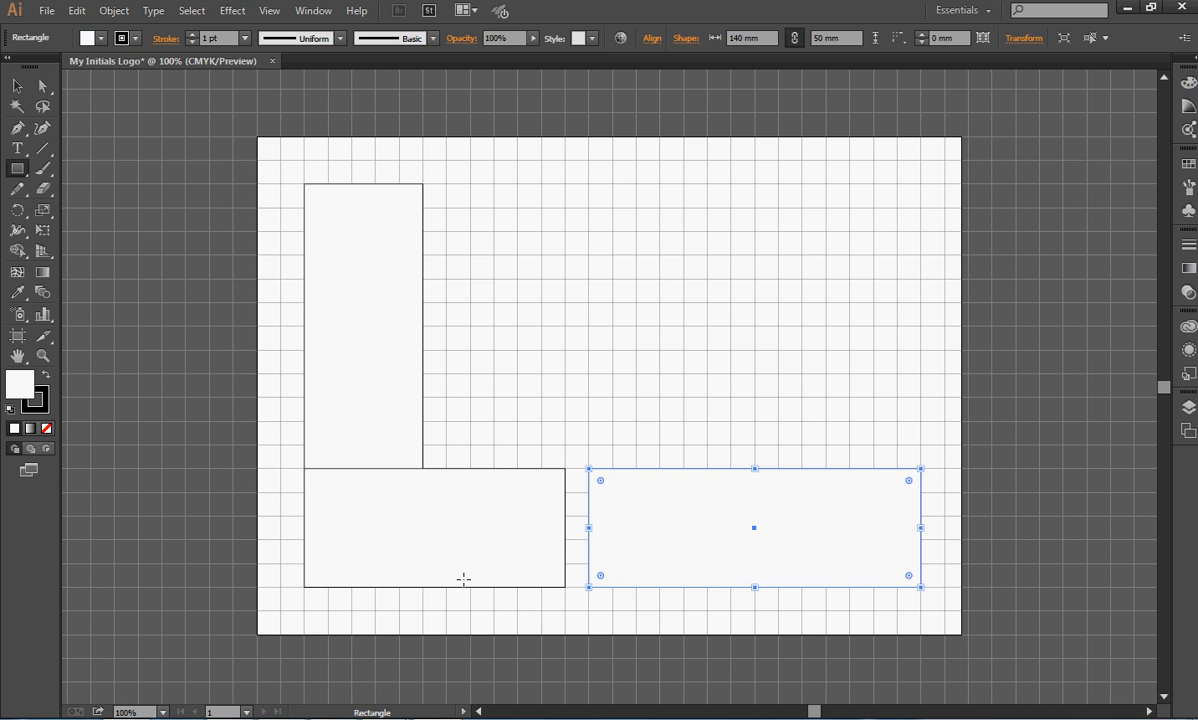
left_click_drag(446, 183, 921, 301)
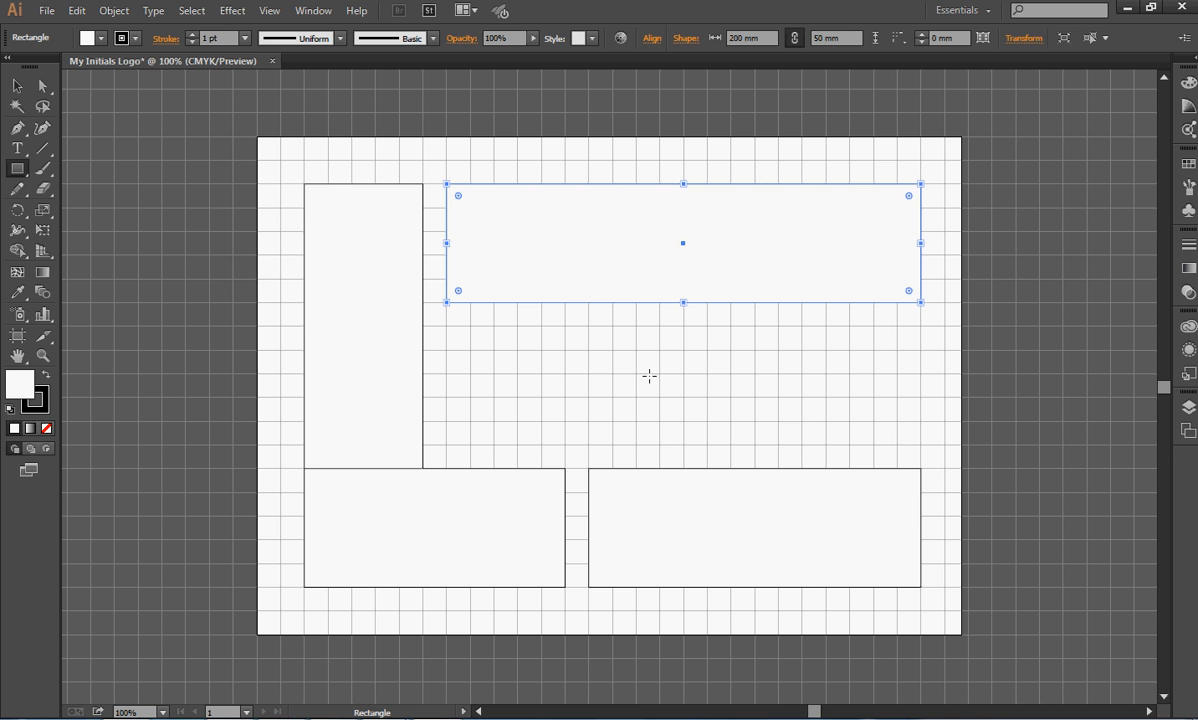
left_click_drag(921, 588, 802, 185)
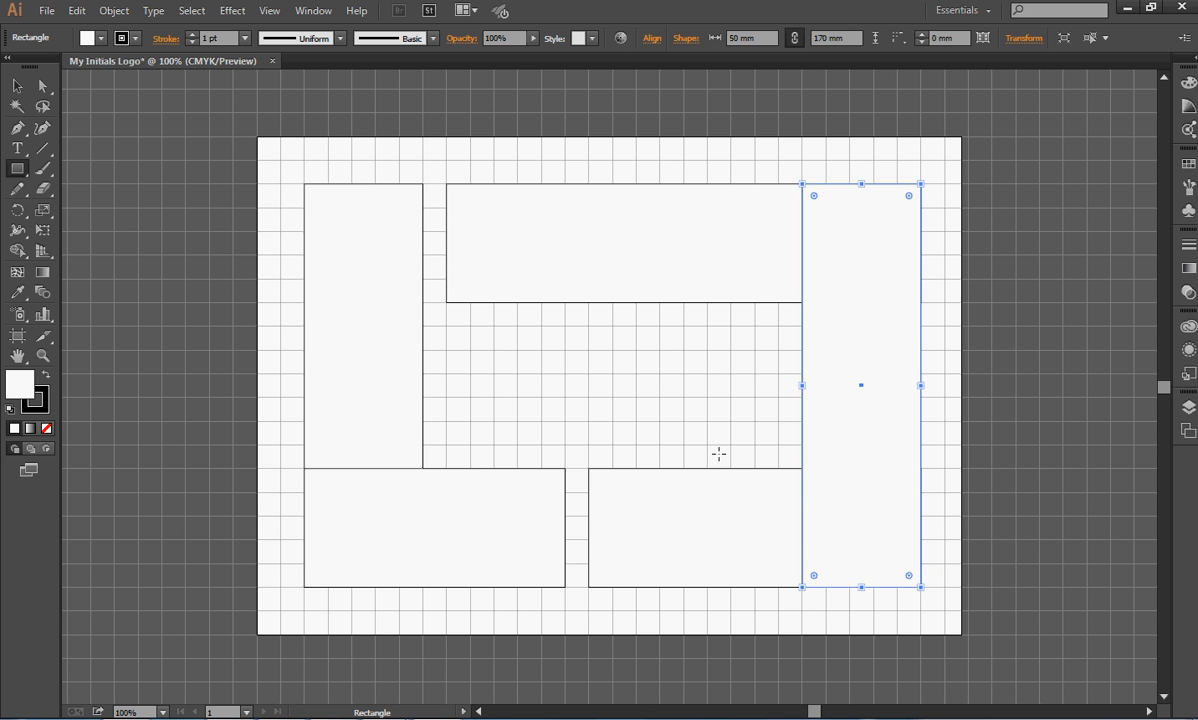
Draw a 50 mm circle in each of the D's two outer right corners with the Ellipse tool.
left_click(16, 170)
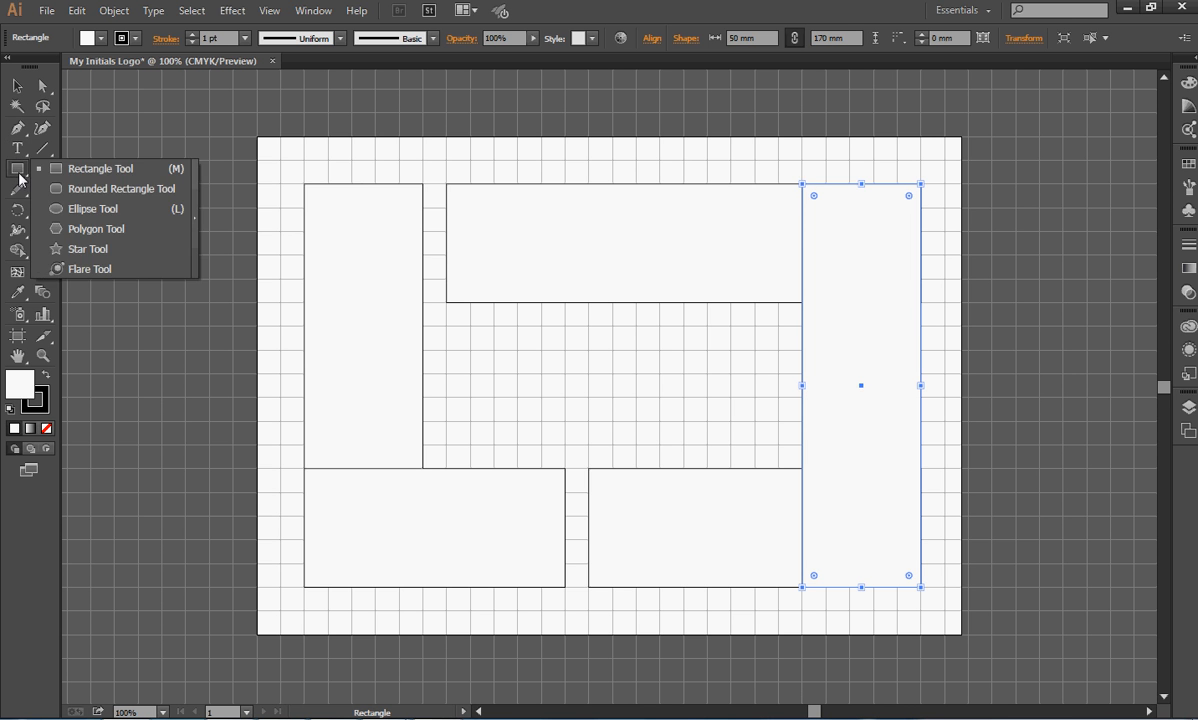
left_click(91, 209)
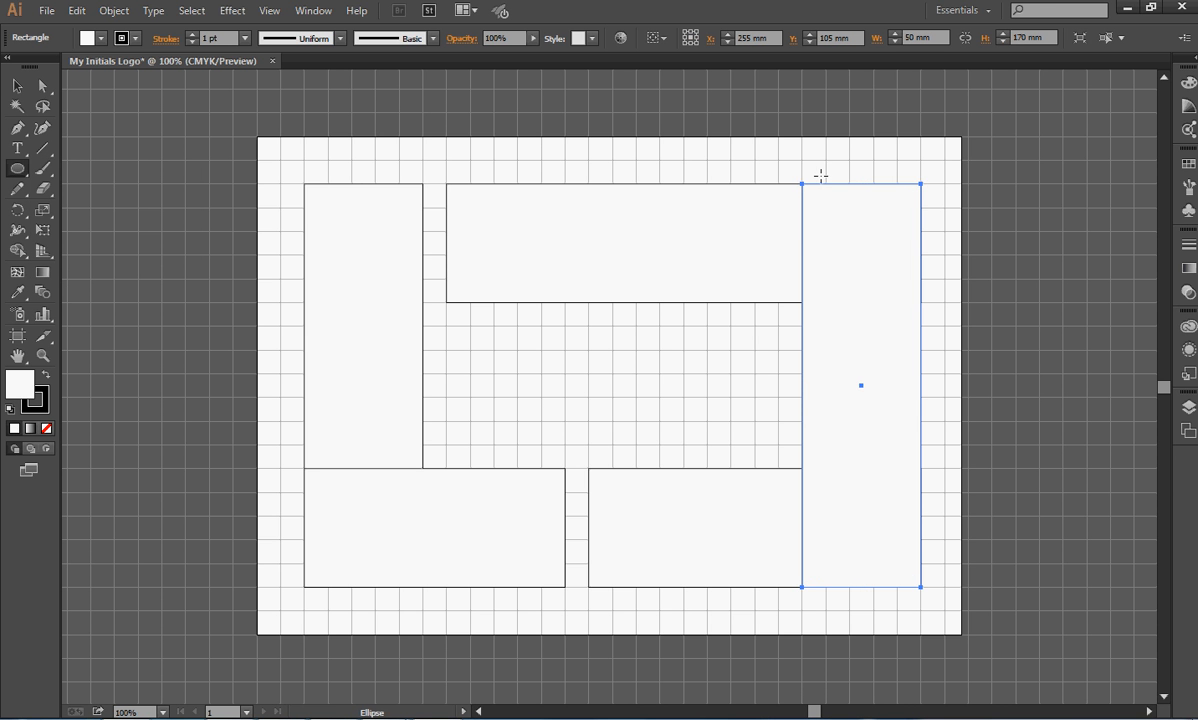
left_click_drag(803, 301, 921, 183)
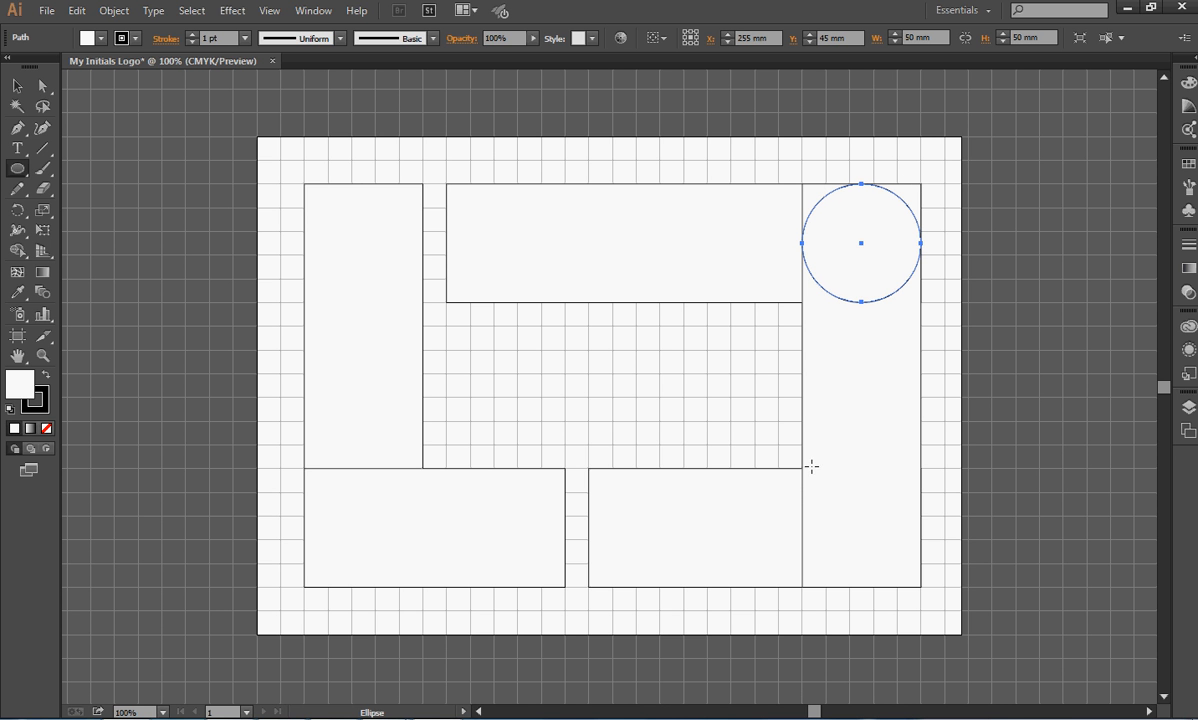
left_click_drag(803, 468, 917, 584)
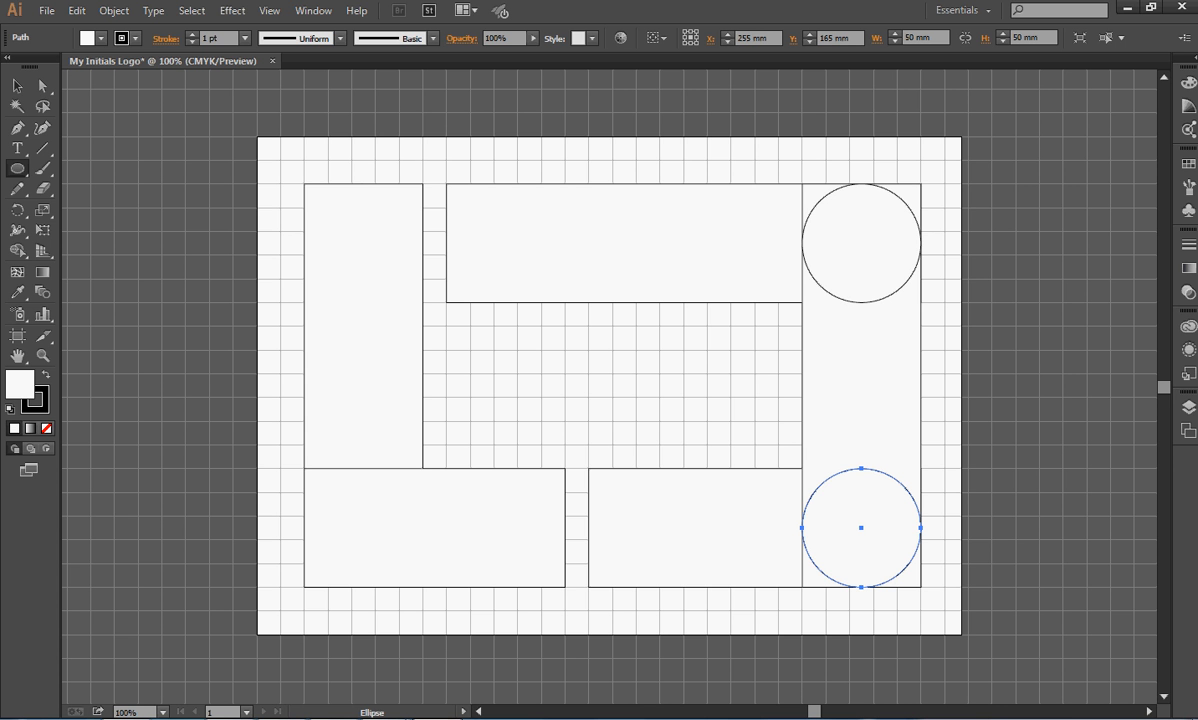
Check the sketch's inner curve and place two overlapping 50 mm circles in the upper and lower right corners of the D's opening.
left_click(1128, 8)
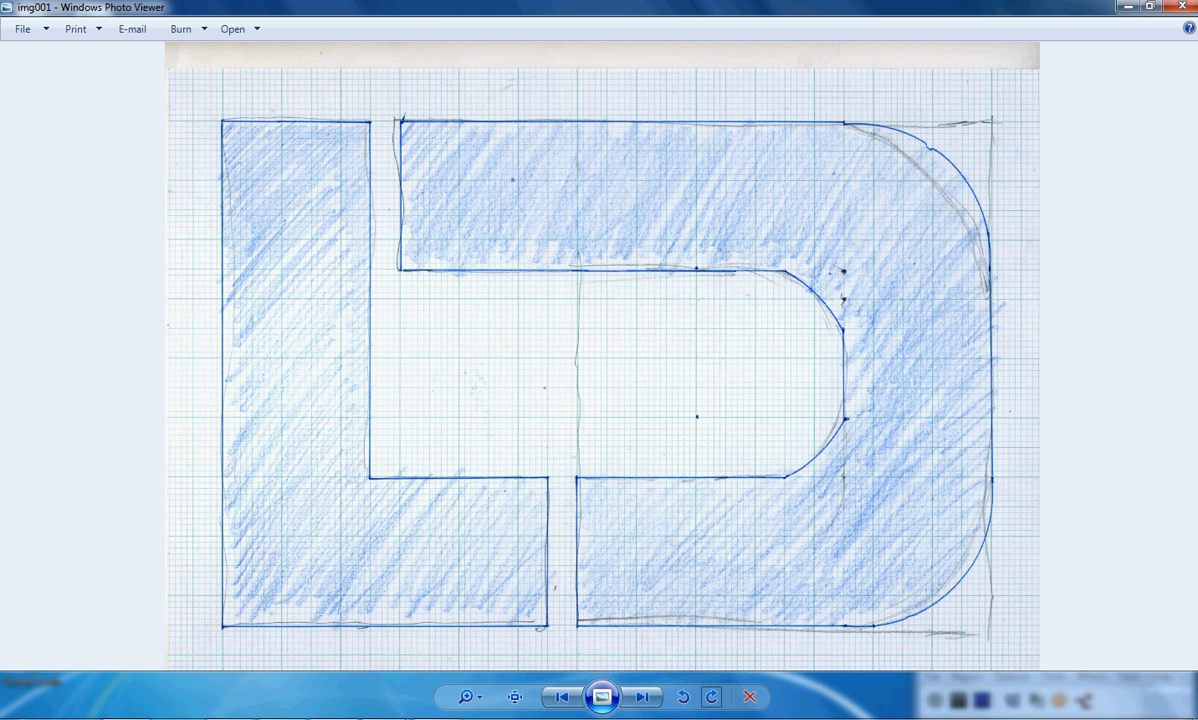
left_click(437, 718)
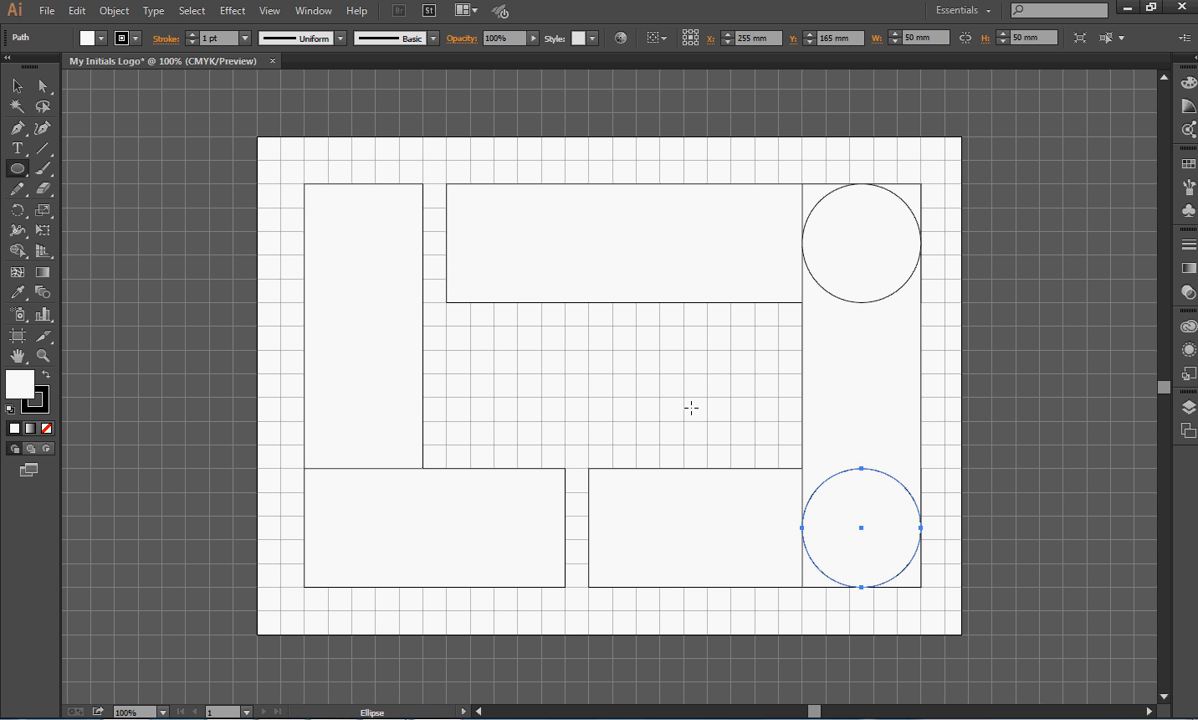
left_click_drag(684, 420, 800, 310)
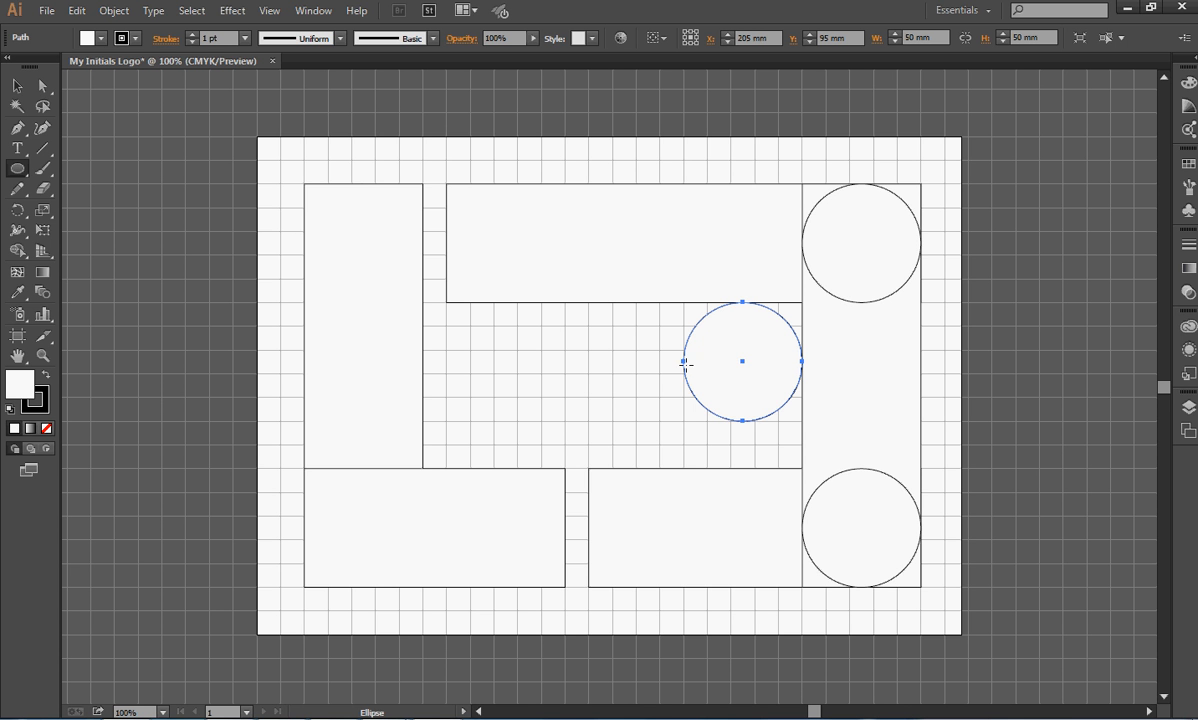
left_click_drag(681, 349, 825, 468)
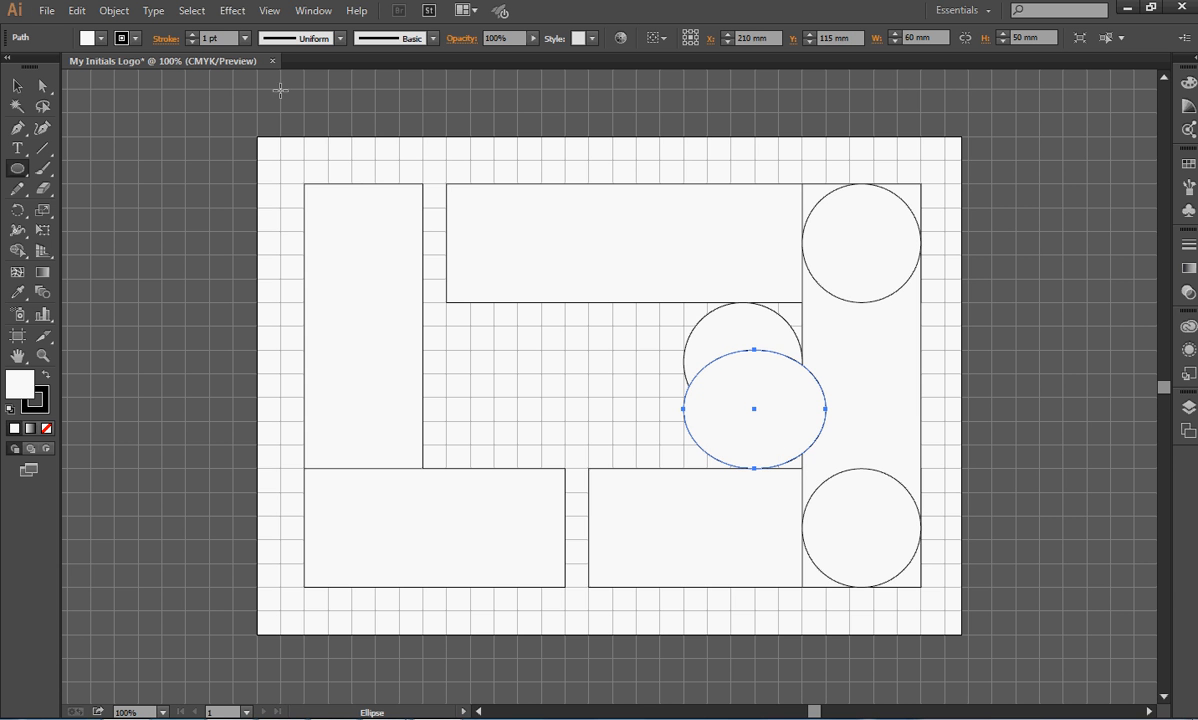
left_click(17, 86)
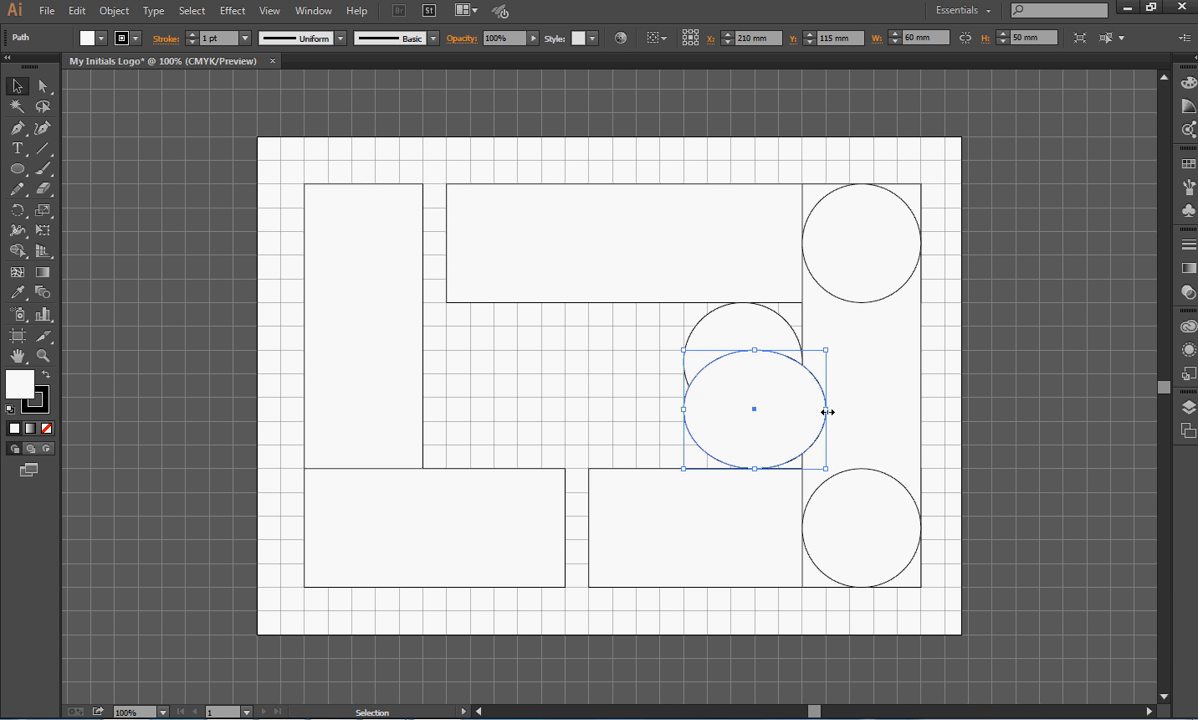
left_click_drag(828, 411, 802, 410)
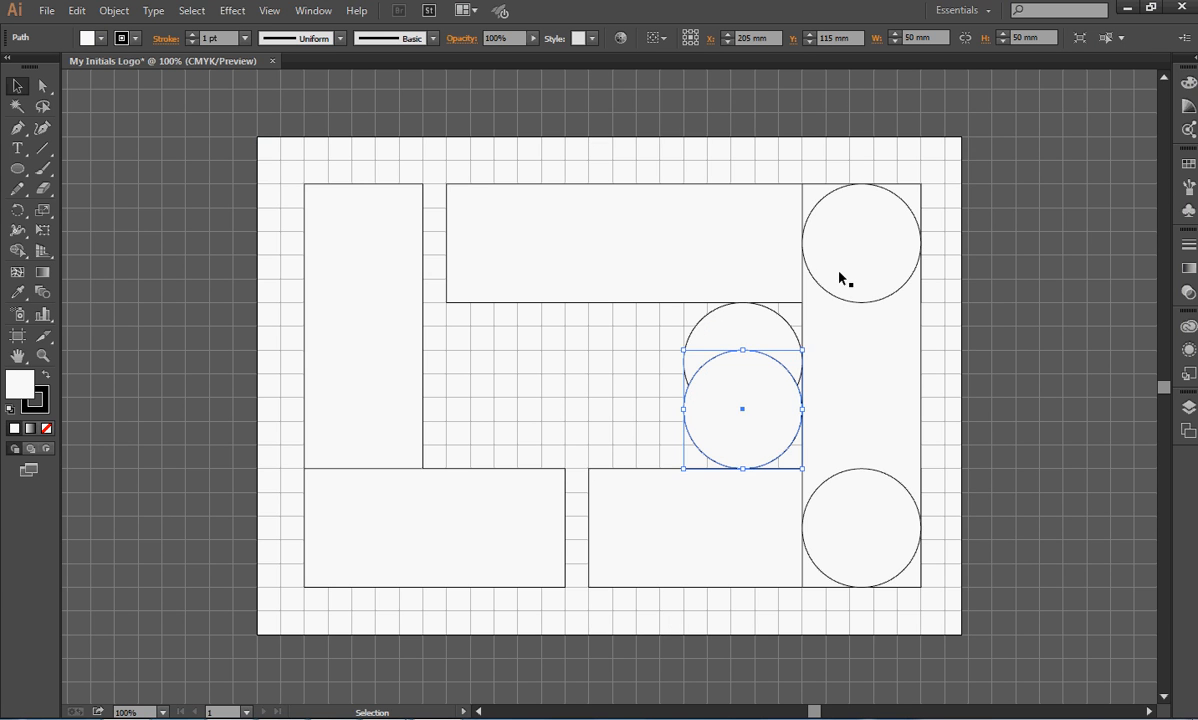
Enlarge the circle in the D's upper outer corner to 110 × 100 mm, keeping its top and right edges in place.
left_click(840, 274)
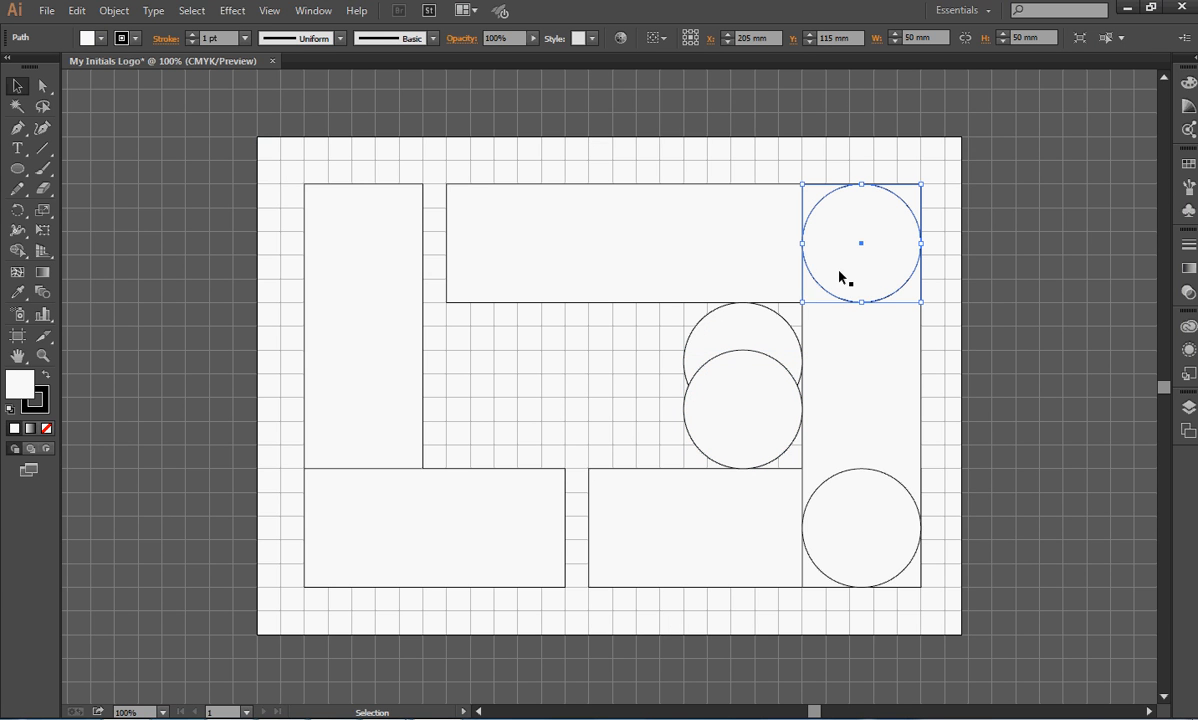
left_click_drag(802, 243, 660, 258)
left_click_drag(791, 304, 796, 420)
Enlarge the circle in the D's lower outer corner to 100 × 100 mm, keeping its bottom and right edges in place.
left_click(860, 524)
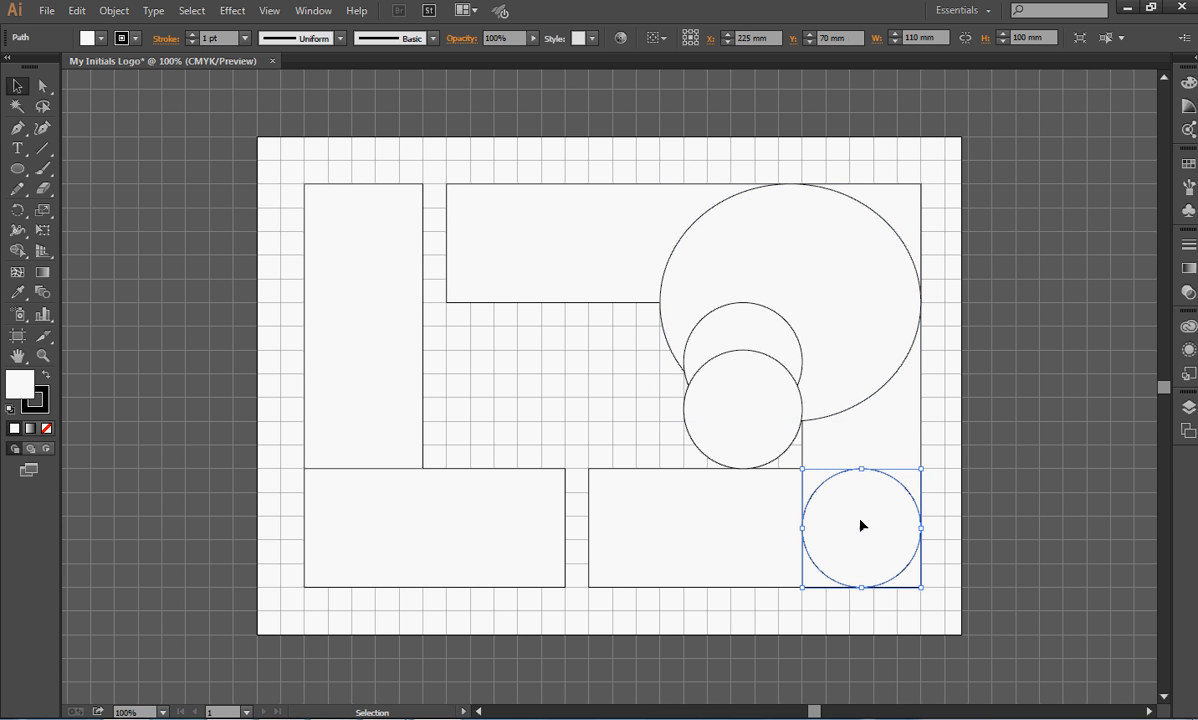
left_click_drag(863, 470, 872, 350)
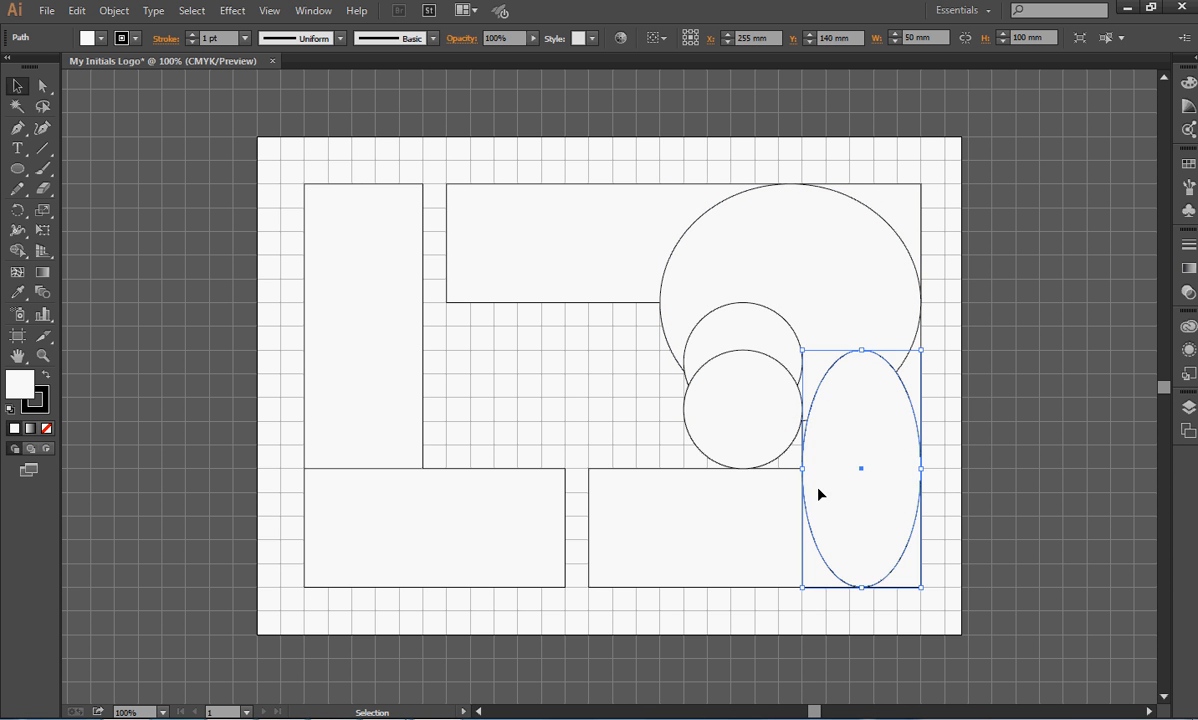
left_click_drag(803, 471, 700, 488)
left_click_drag(697, 488, 686, 487)
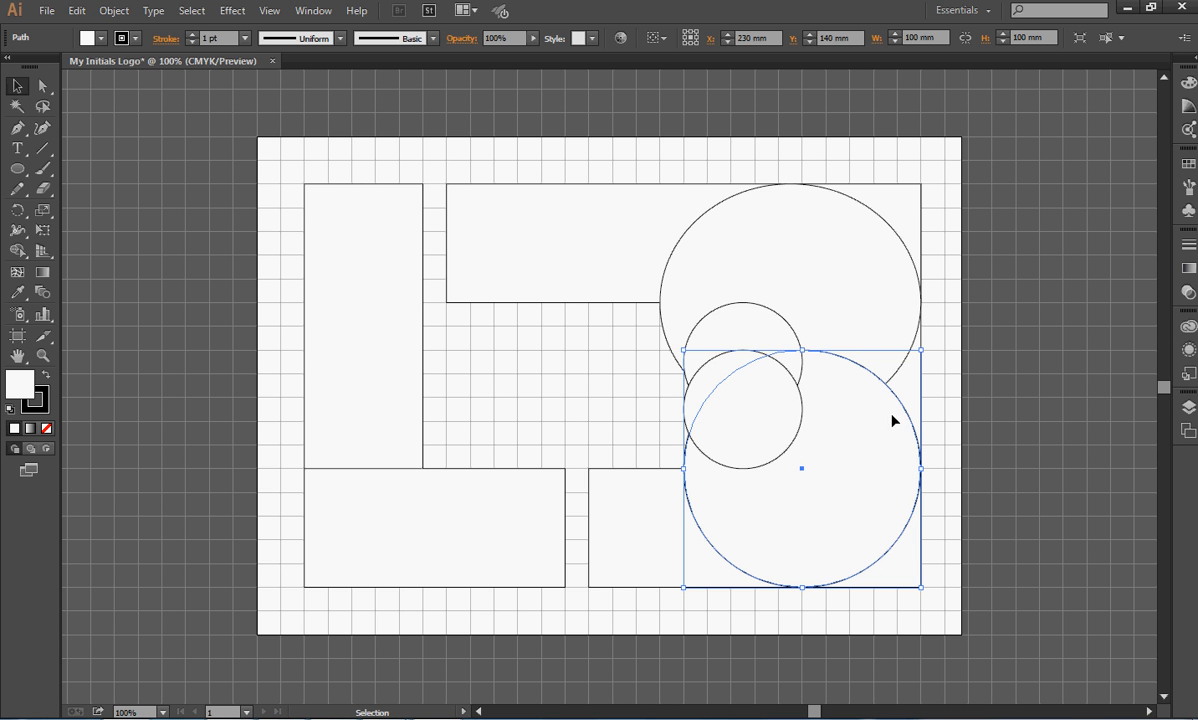
left_click(208, 113)
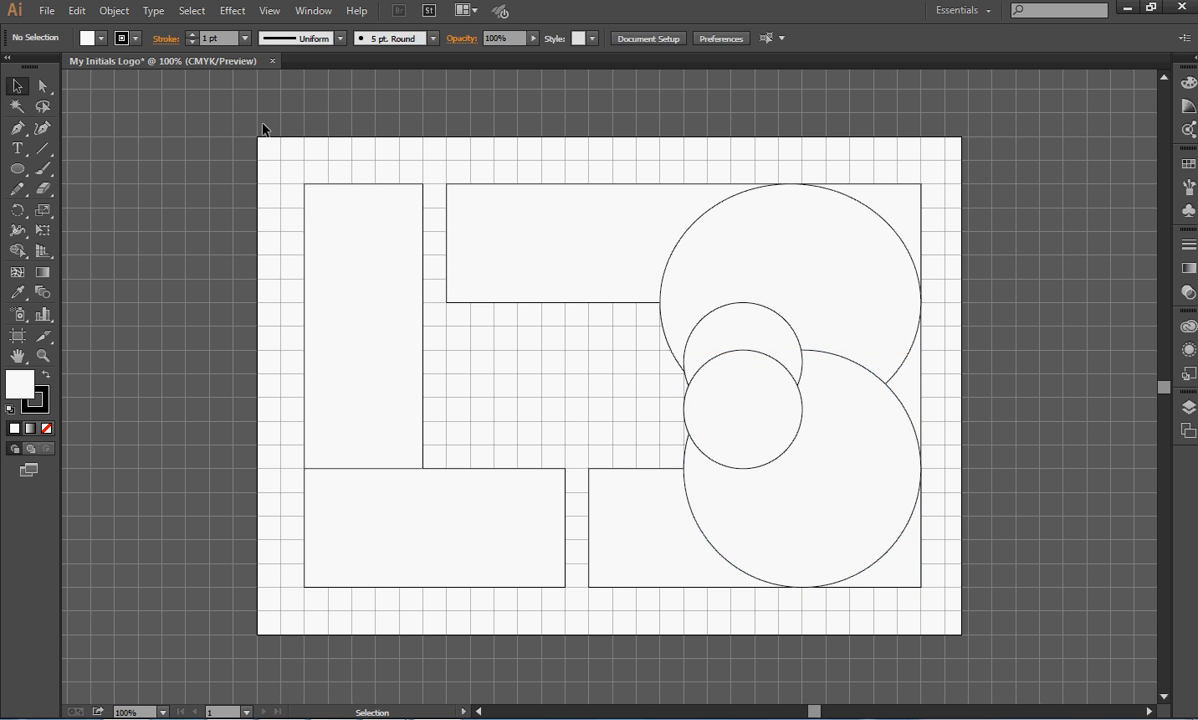